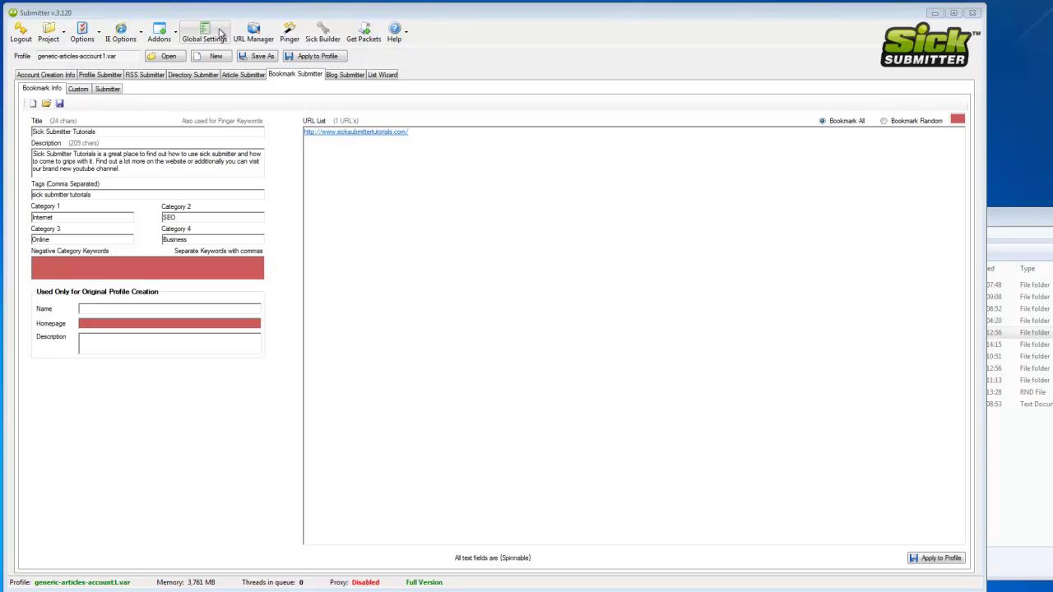
Open the Global Settings dialog, which shows The Best Spinner settings
left_click(212, 36)
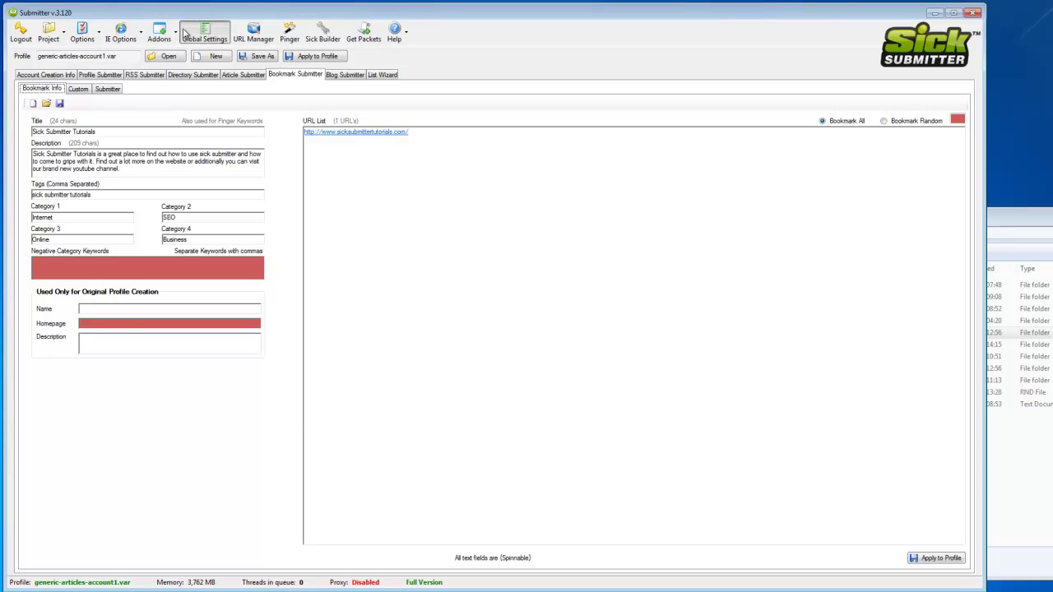
left_click(217, 33)
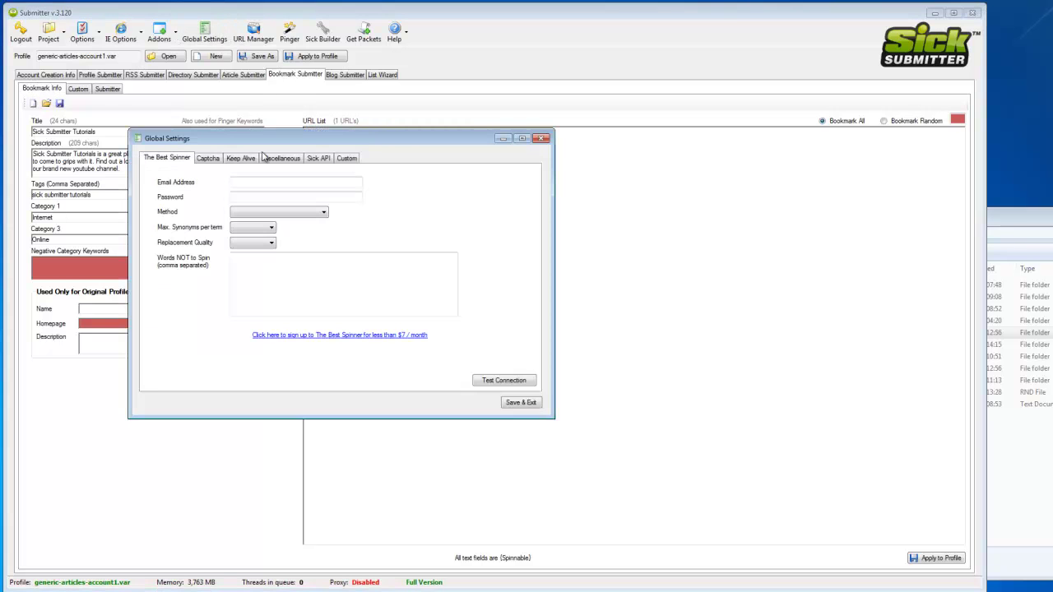
On the Captcha tab, test the Decaptcher account and acknowledge the successful result
left_click(208, 159)
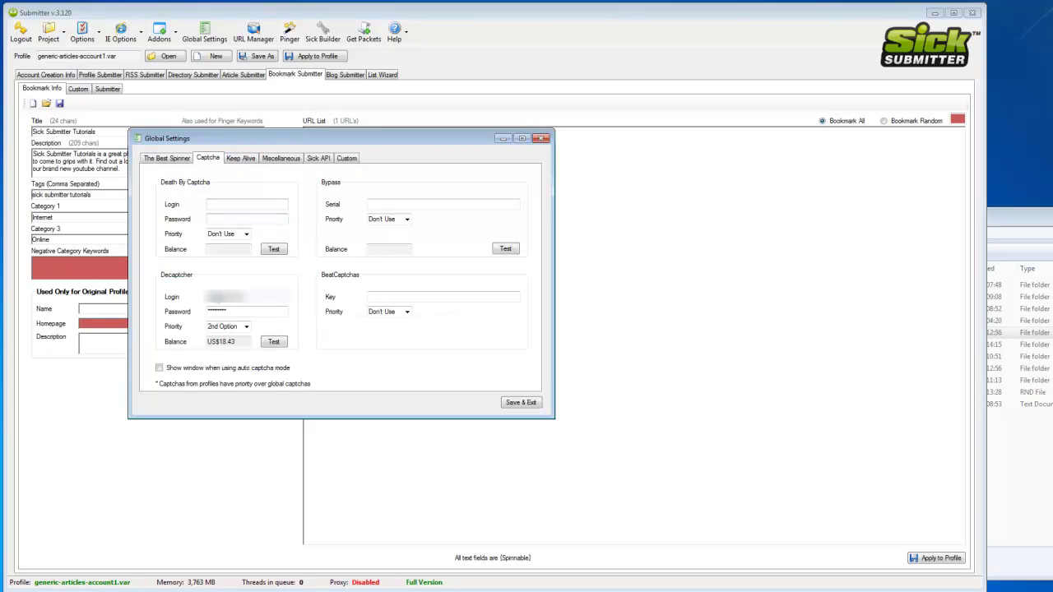
double_click(216, 295)
left_click(274, 342)
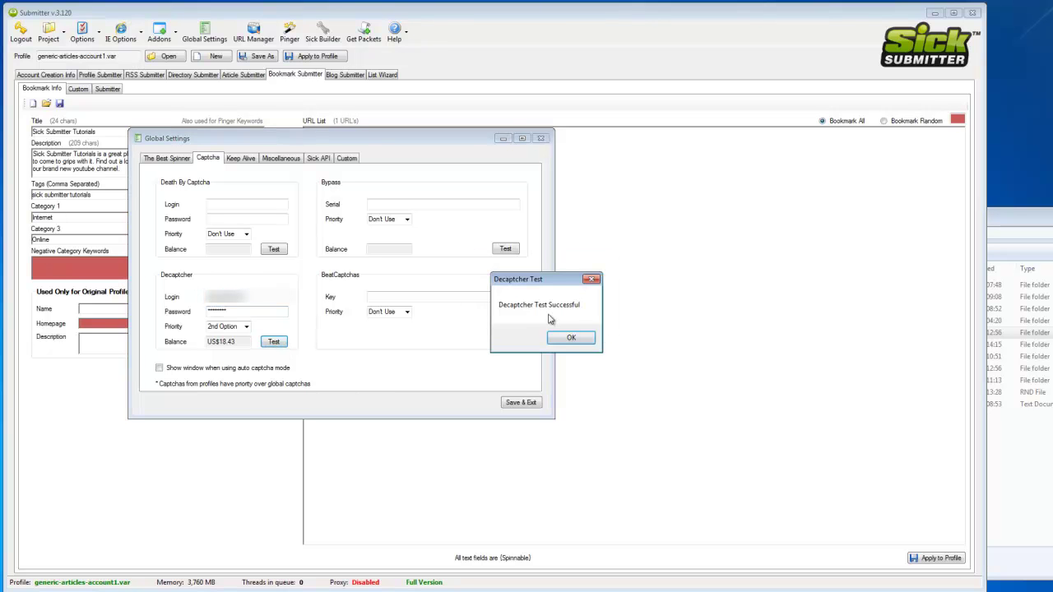
left_click(571, 338)
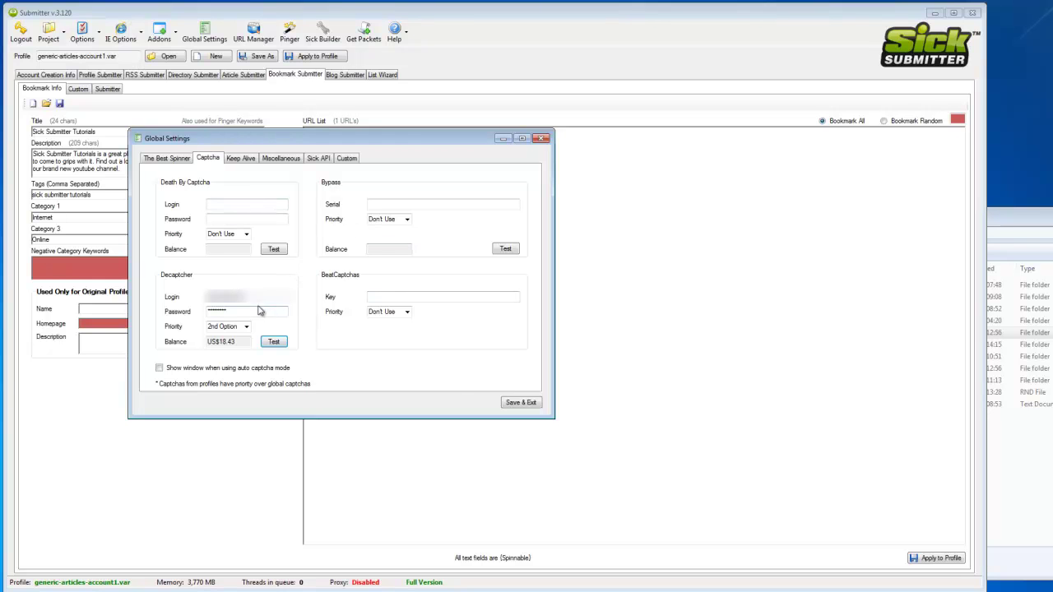
Leave Death By Captcha unused and set Decaptcher's priority to 1st Option
left_click(245, 233)
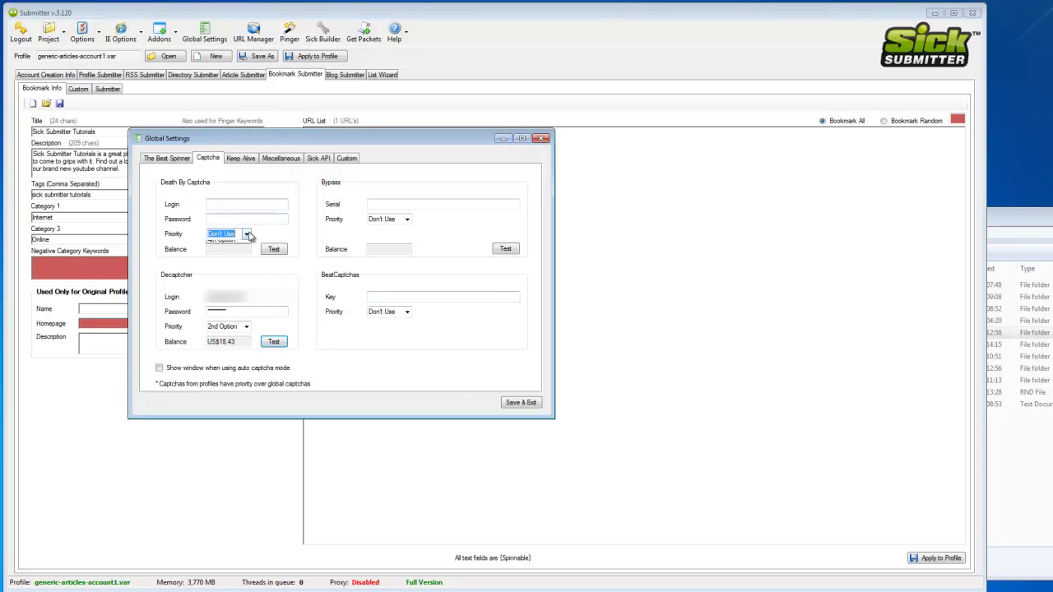
left_click(246, 233)
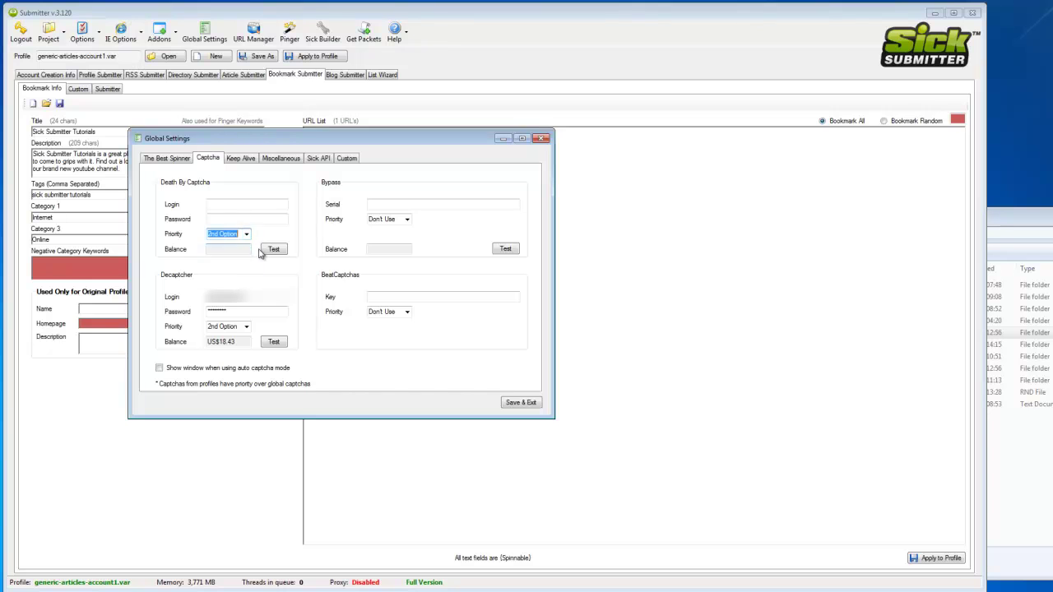
left_click(246, 234)
left_click(245, 234)
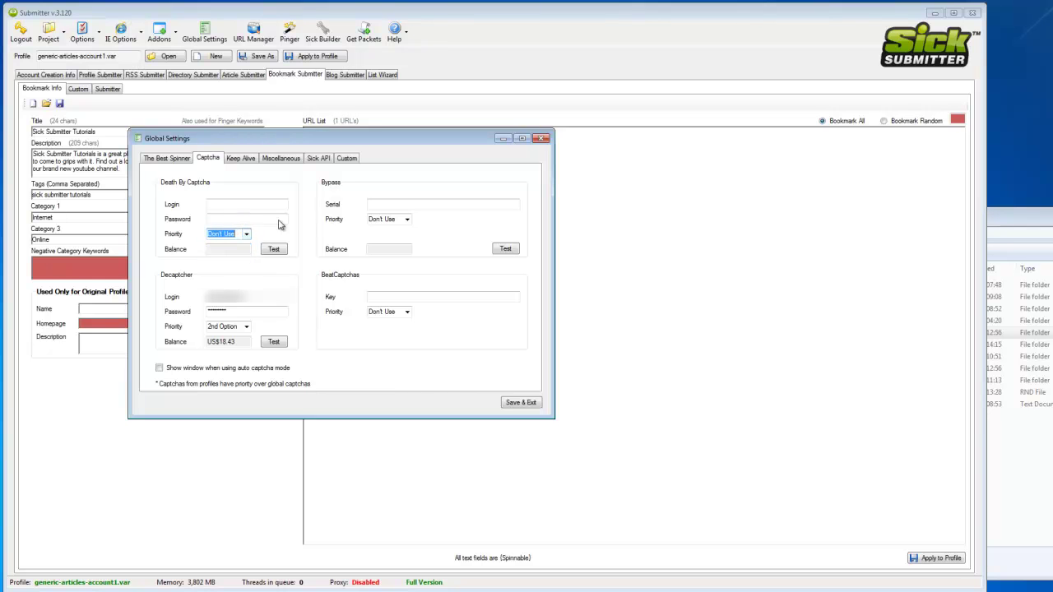
left_click(245, 327)
left_click(222, 348)
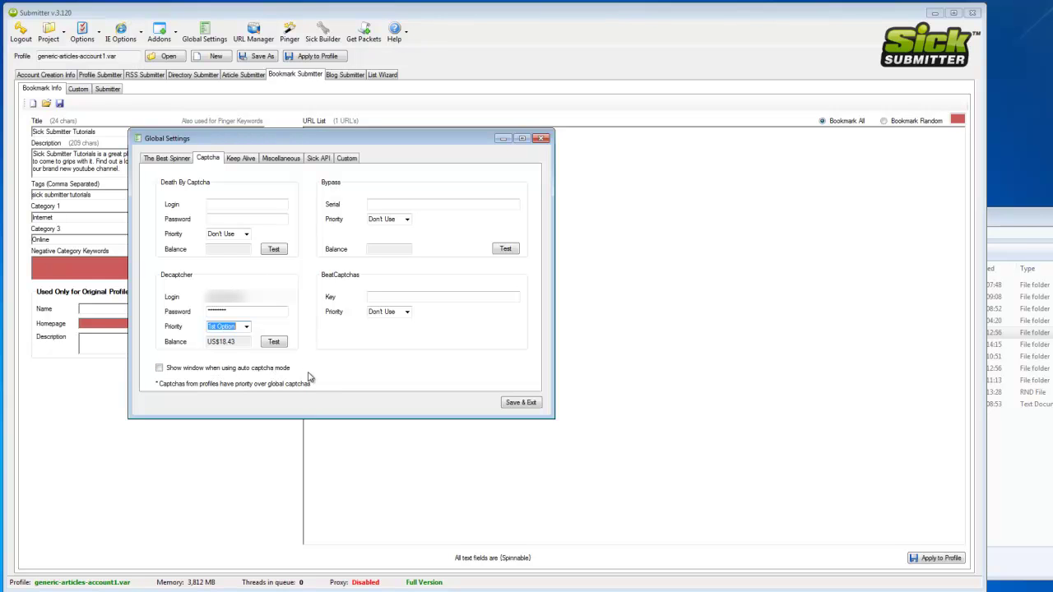
Look over the Misc and Custom Field settings, then save and close Global Settings
left_click(284, 159)
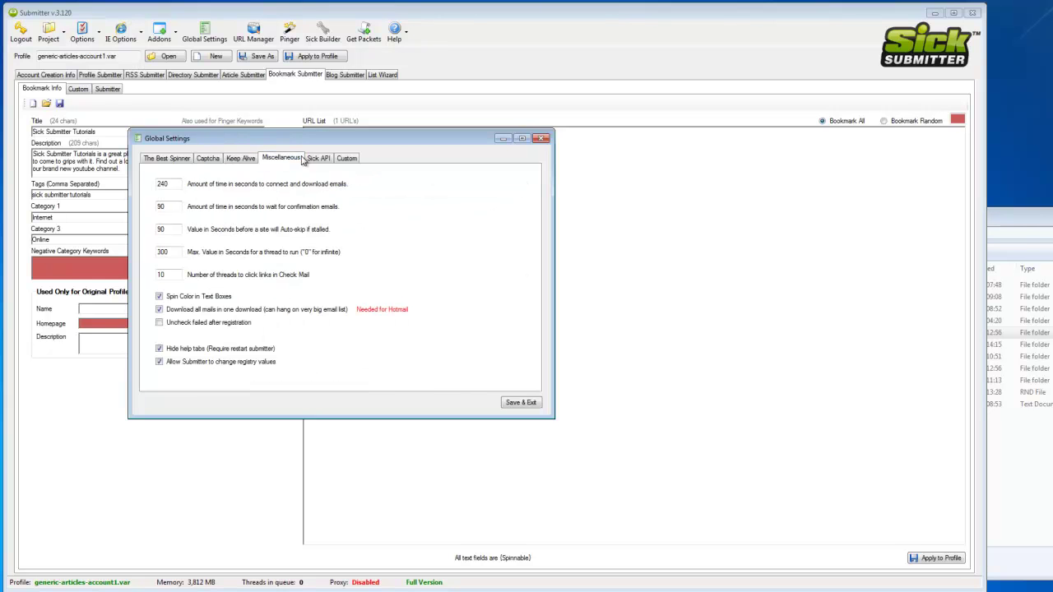
left_click(347, 159)
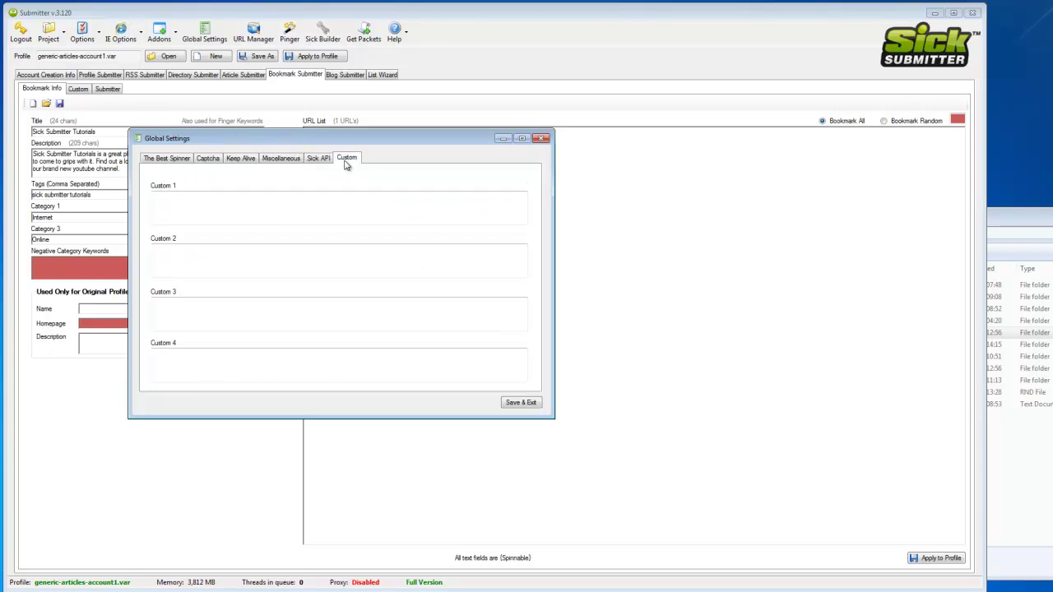
left_click(521, 402)
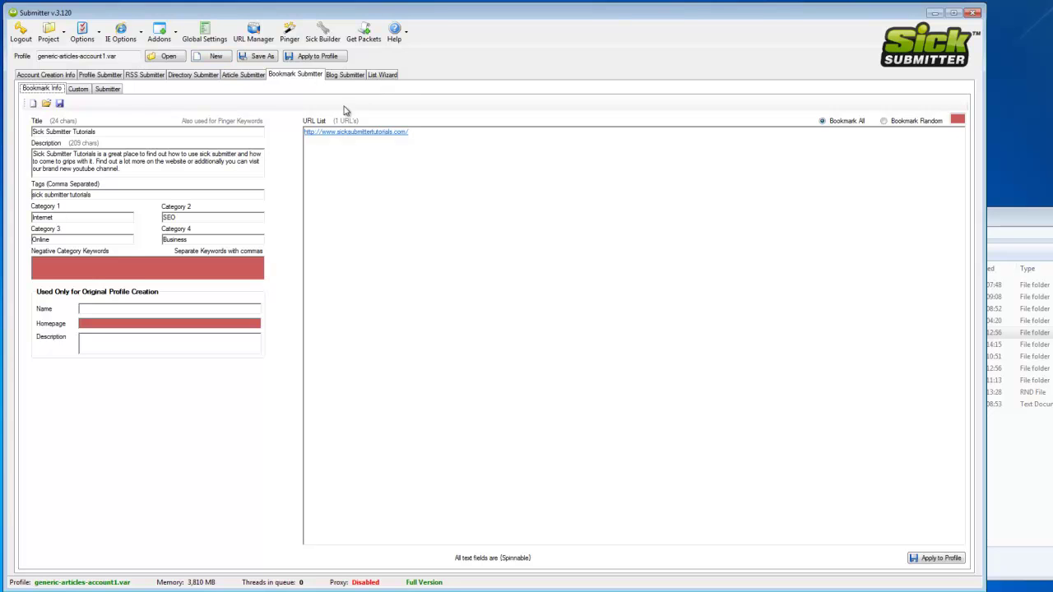
Check the bookmark title and URL, then bring up the Submitter run view
left_click_drag(103, 132, 32, 131)
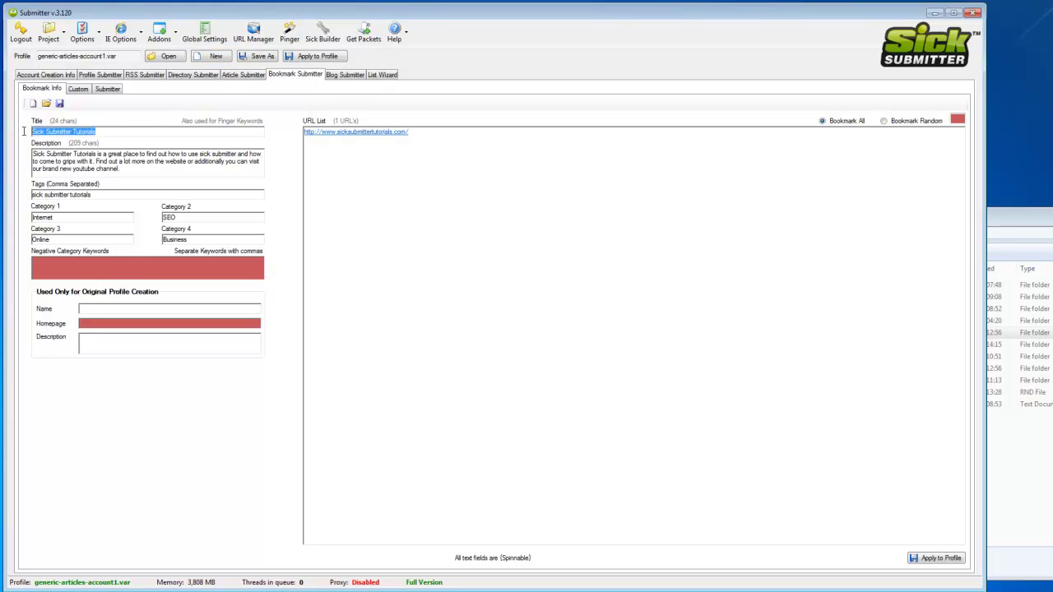
left_click_drag(441, 135, 291, 124)
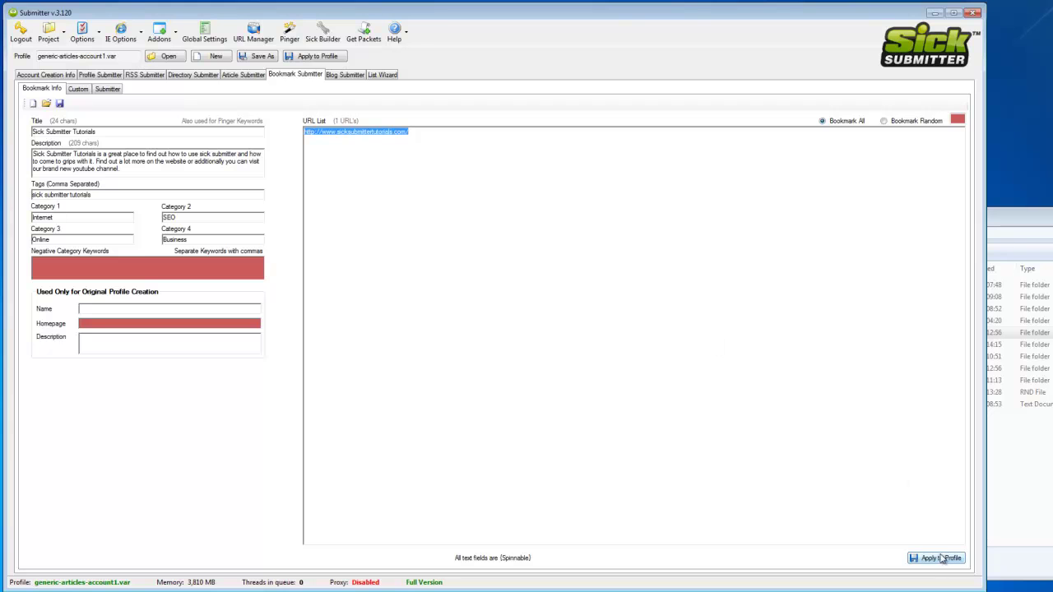
left_click_drag(104, 132, 31, 132)
left_click(106, 197)
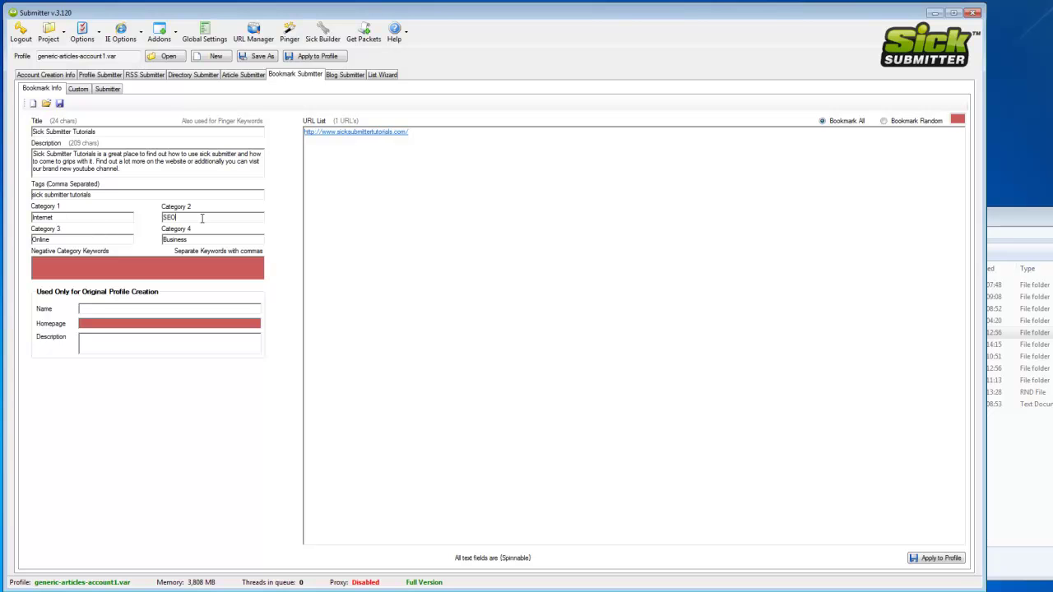
left_click(110, 89)
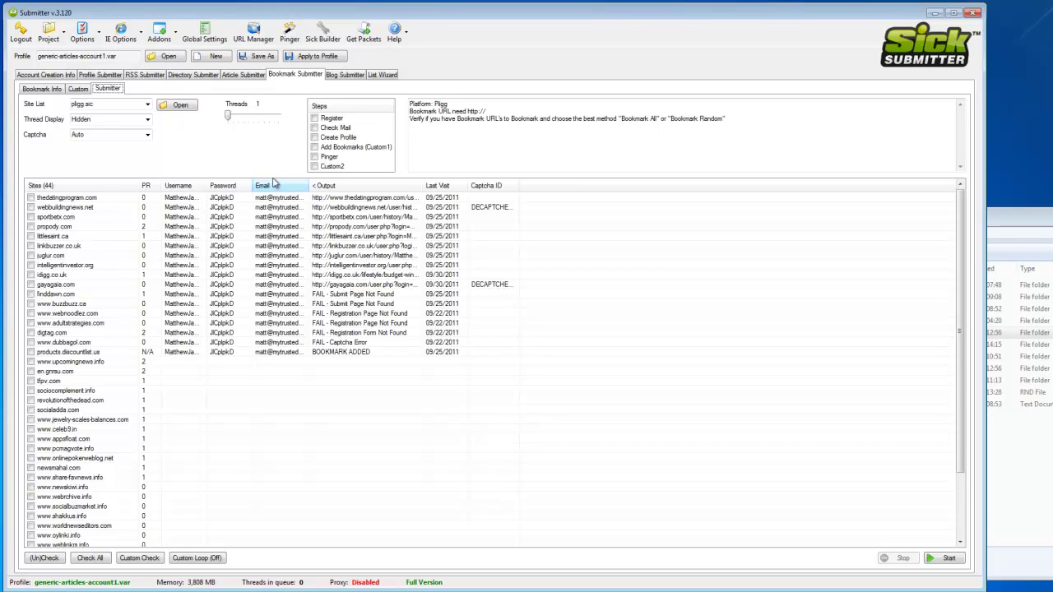
Keep 1 thread, set Thread Display to Visible+Pause before exit, and leave Captcha on Auto
left_click(227, 118)
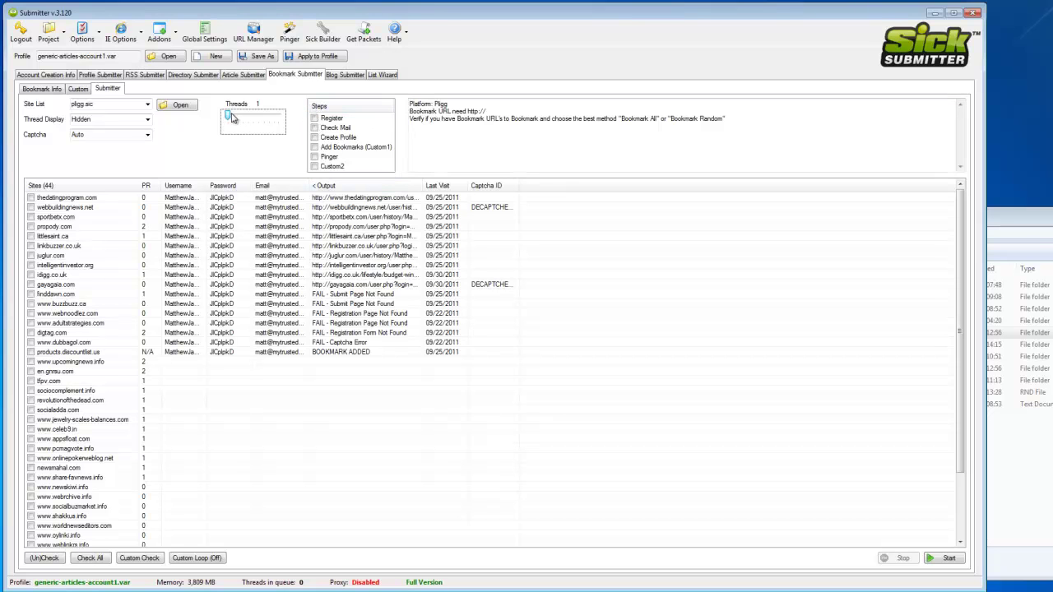
left_click(148, 120)
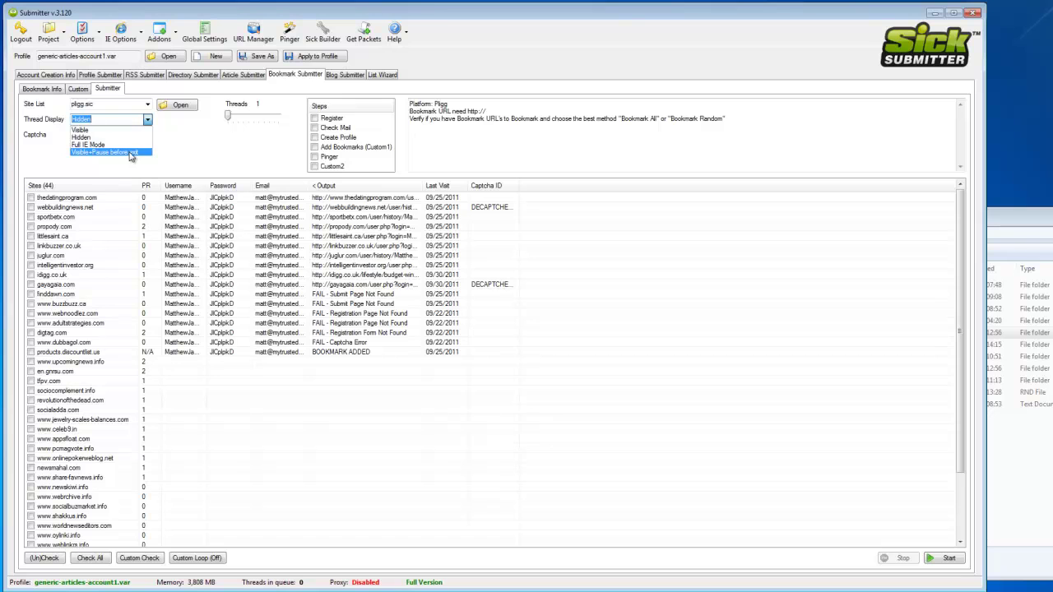
left_click(130, 156)
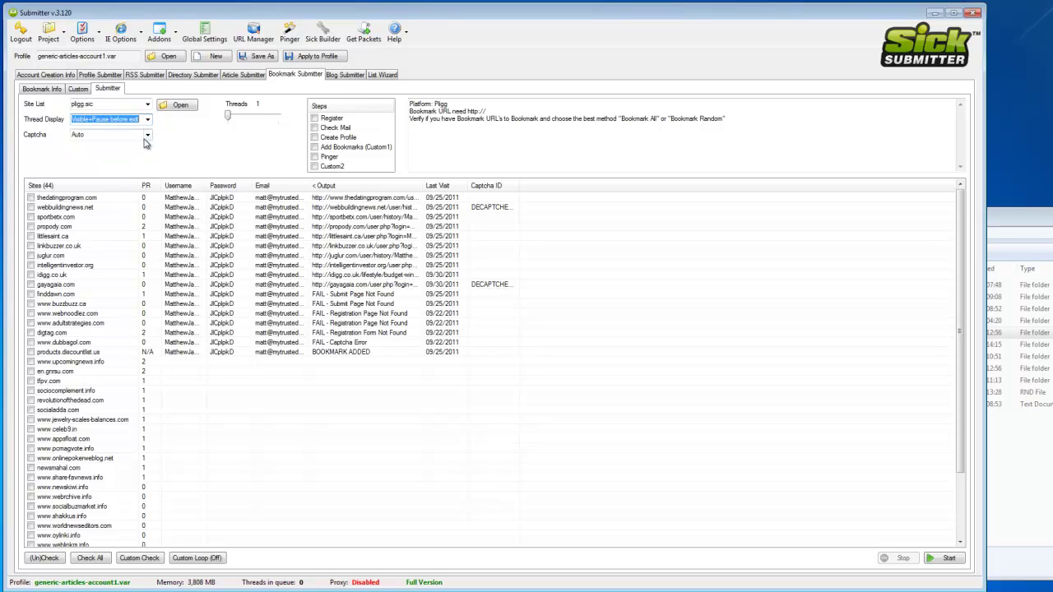
left_click(147, 137)
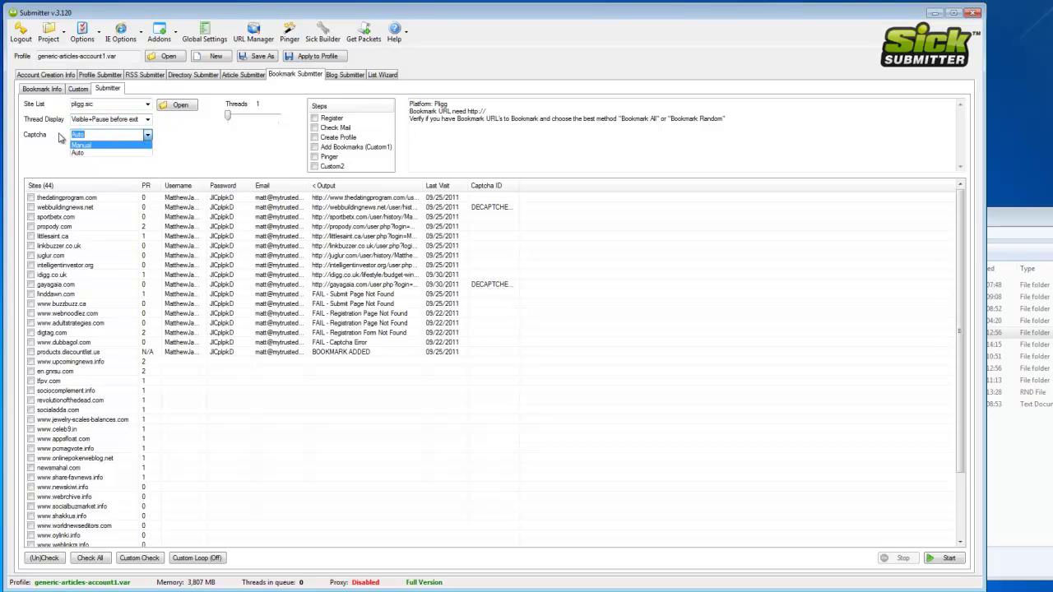
left_click(118, 153)
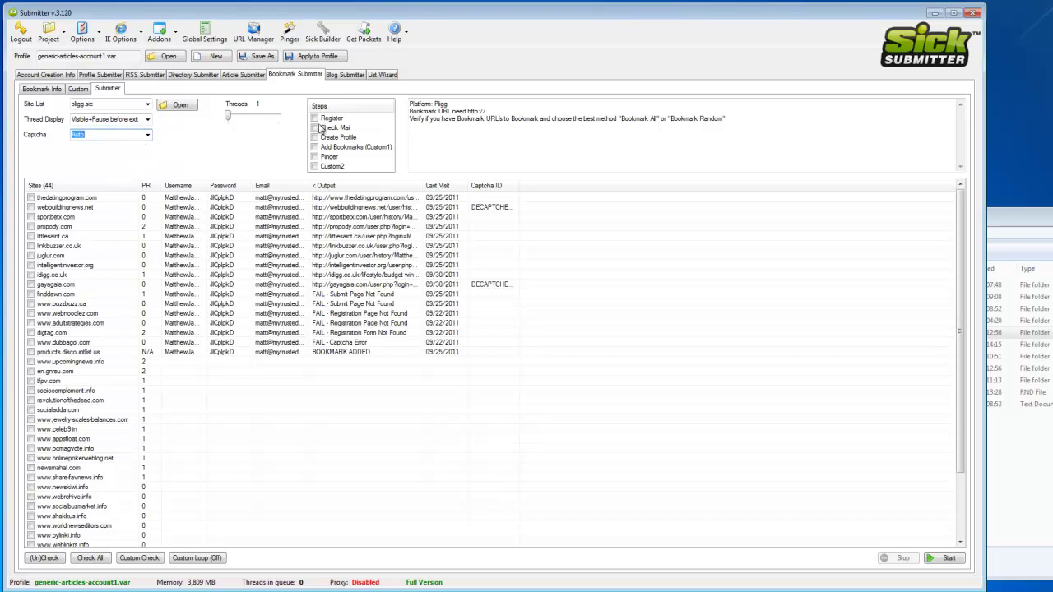
Tick Add Bookmarks plus thedatingprogram.com, webbuildingnews.net, sportbetx.com, propody.com and littlesaint.ca
key("Tab")
left_click(30, 198)
left_click(30, 207)
left_click(30, 216)
left_click(31, 227)
left_click(30, 246)
left_click(31, 255)
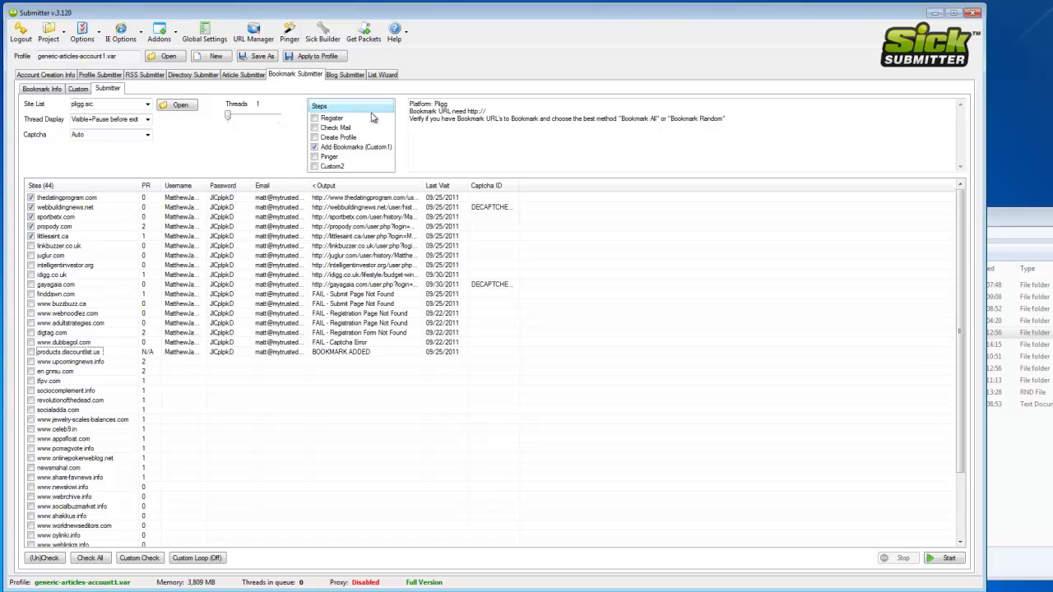
Start the bookmark run and enlarge the Sick Browser to watch the thedatingprogram.com submission
left_click(949, 560)
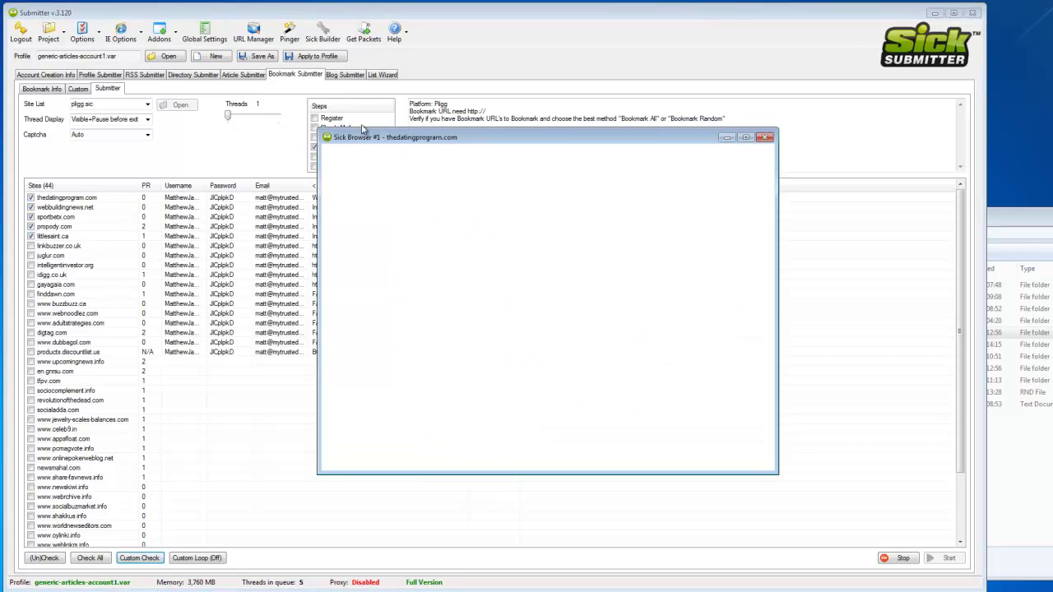
left_click_drag(382, 137, 201, 92)
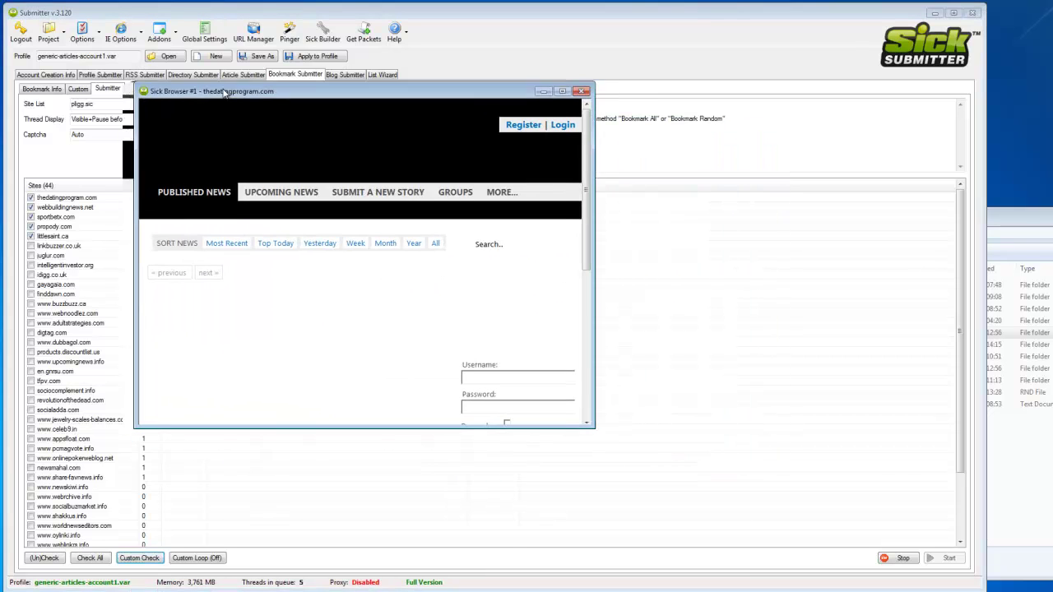
left_click_drag(594, 427, 936, 547)
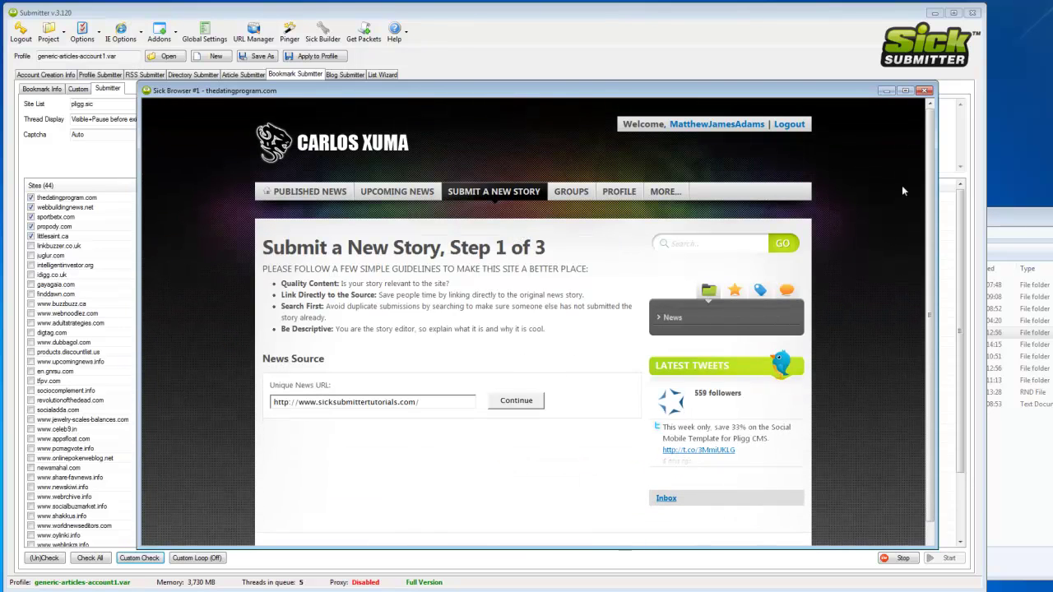
scroll(930, 164, "down", 1)
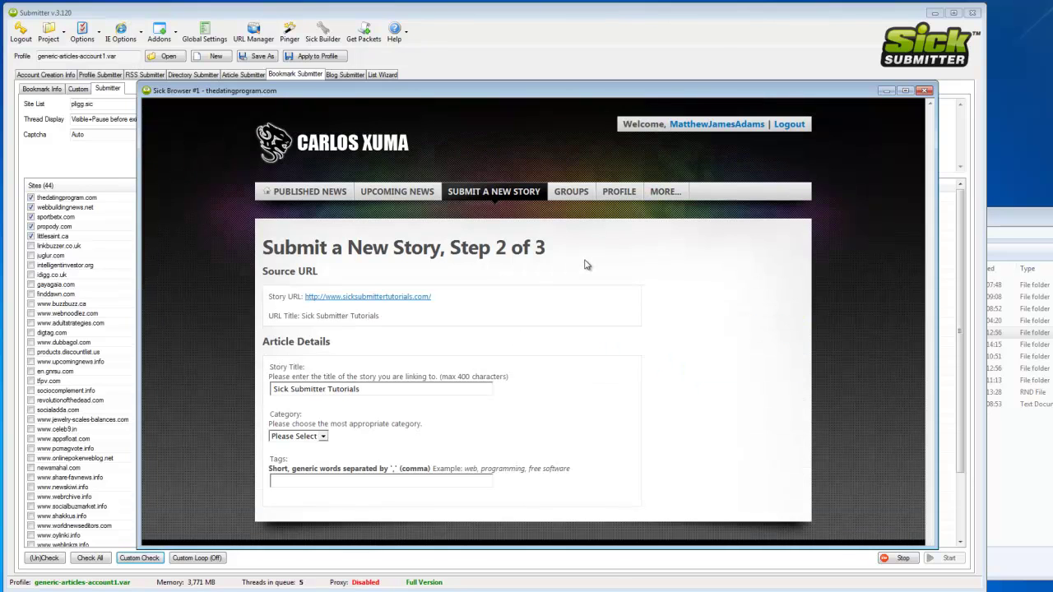
left_click_drag(931, 155, 936, 254)
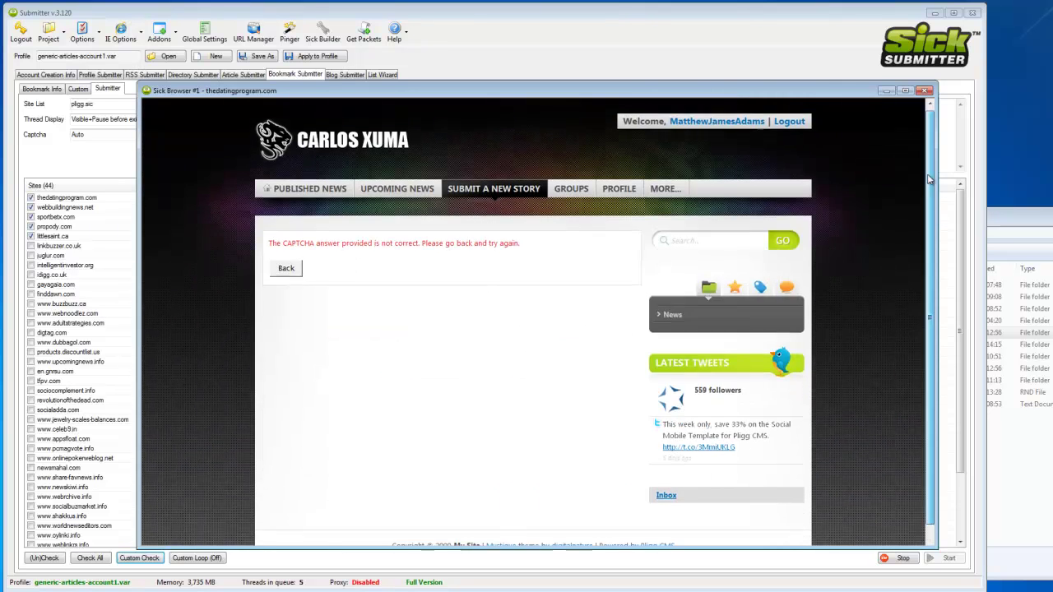
left_click_drag(935, 185, 934, 251)
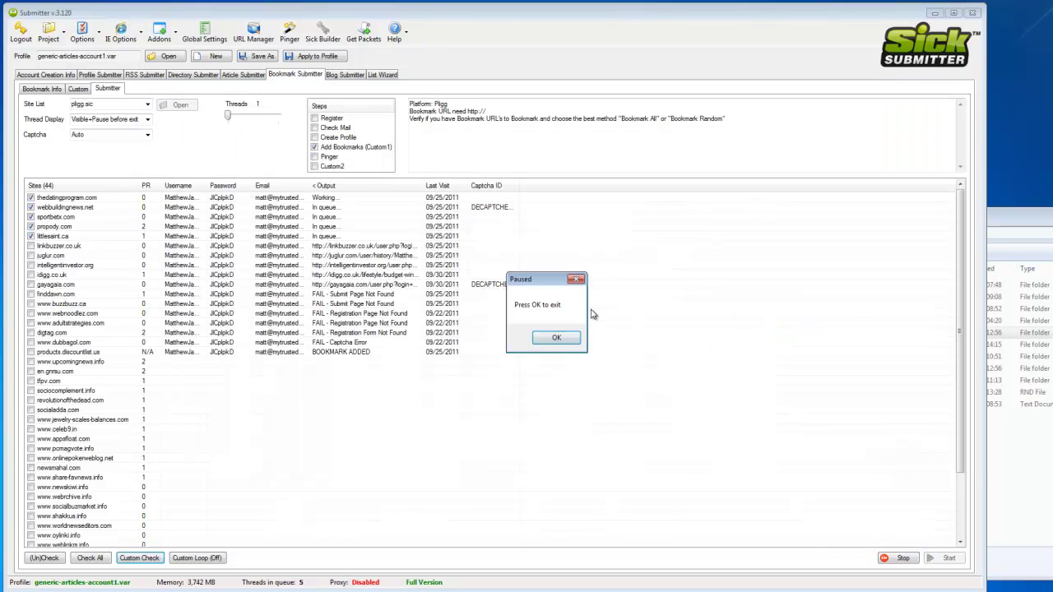
Acknowledge the pause, close Sick Browser #2, and reposition and enlarge the sportbetx.com browser
left_click(561, 340)
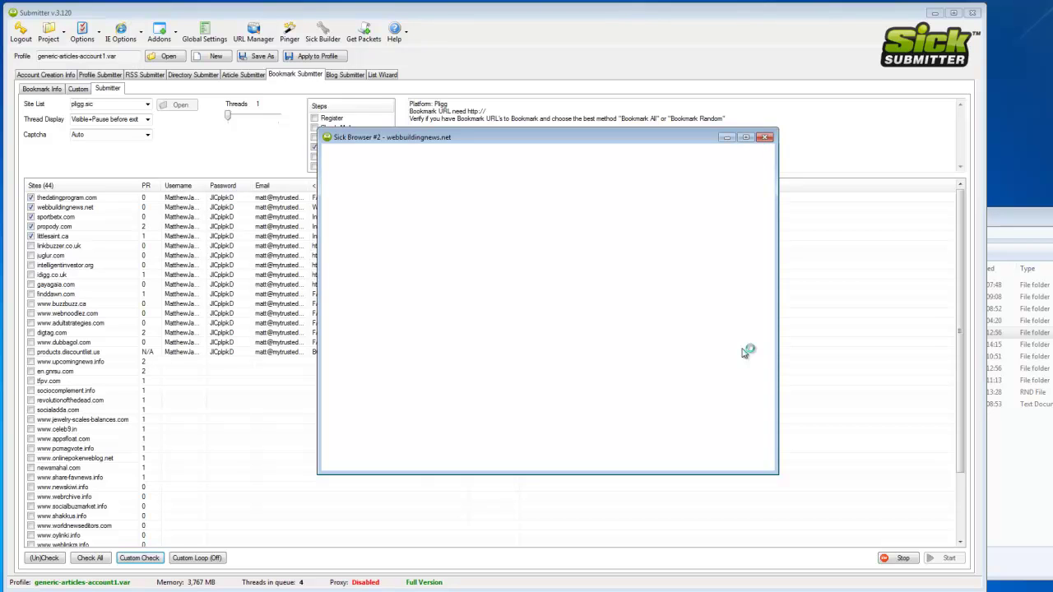
left_click(766, 138)
left_click_drag(578, 140, 650, 56)
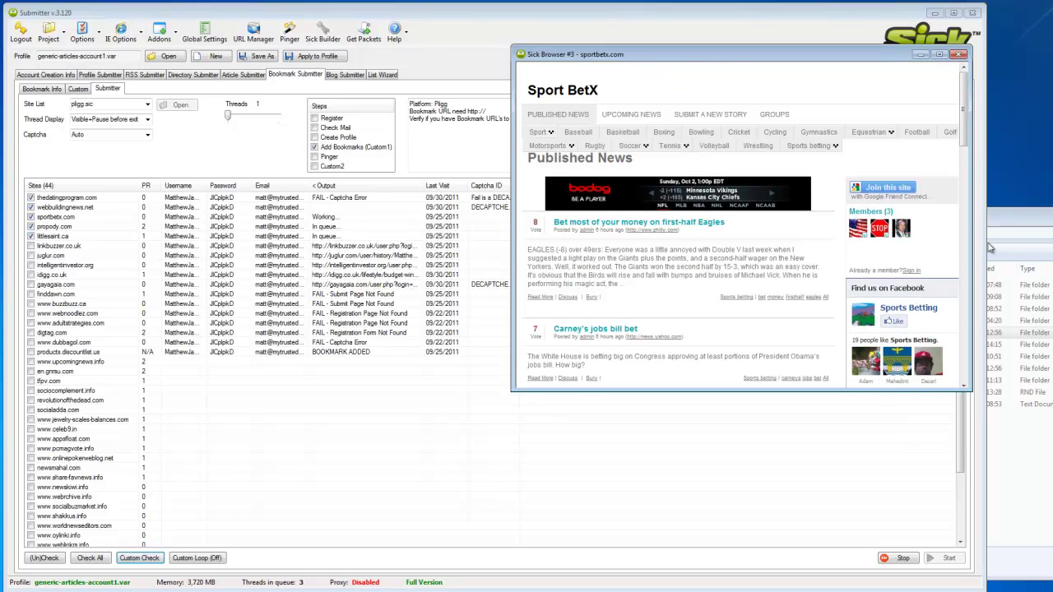
left_click_drag(968, 390, 1049, 484)
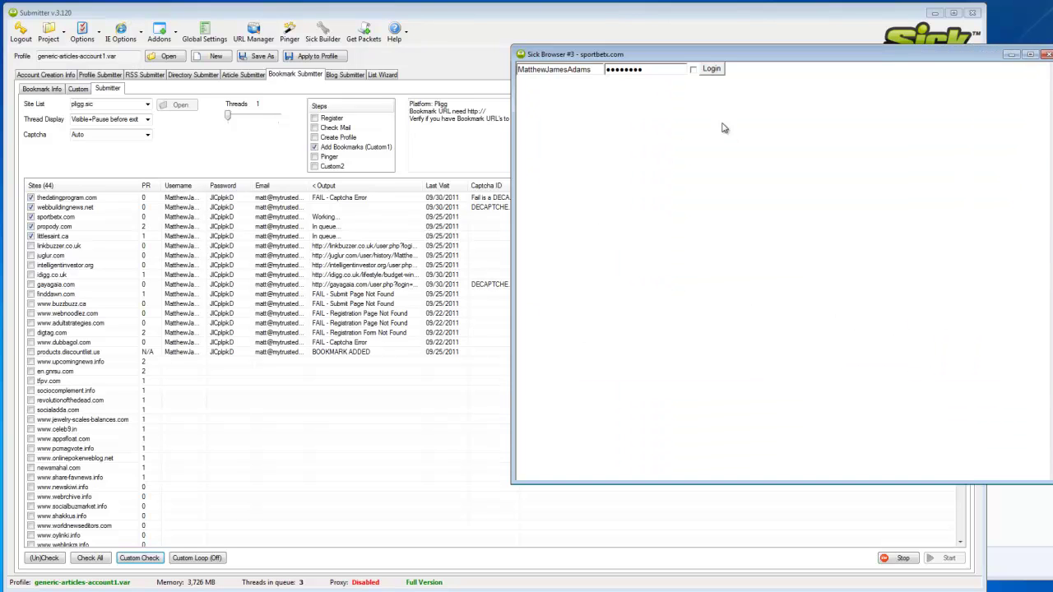
left_click_drag(716, 54, 621, 40)
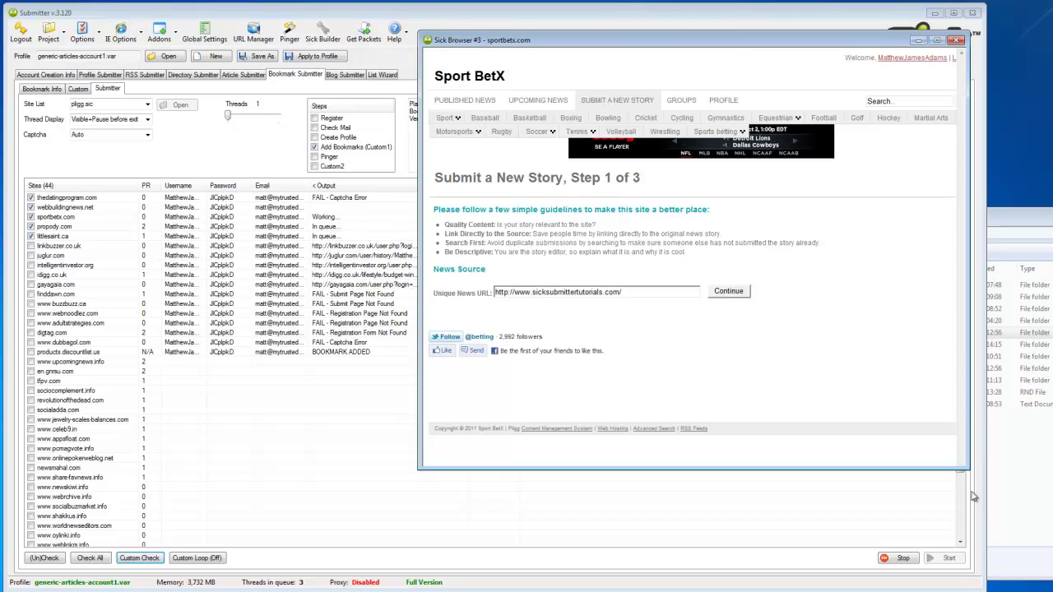
Enlarge and reposition the Sport BetX browser to follow the story submission
left_click_drag(967, 471, 1052, 552)
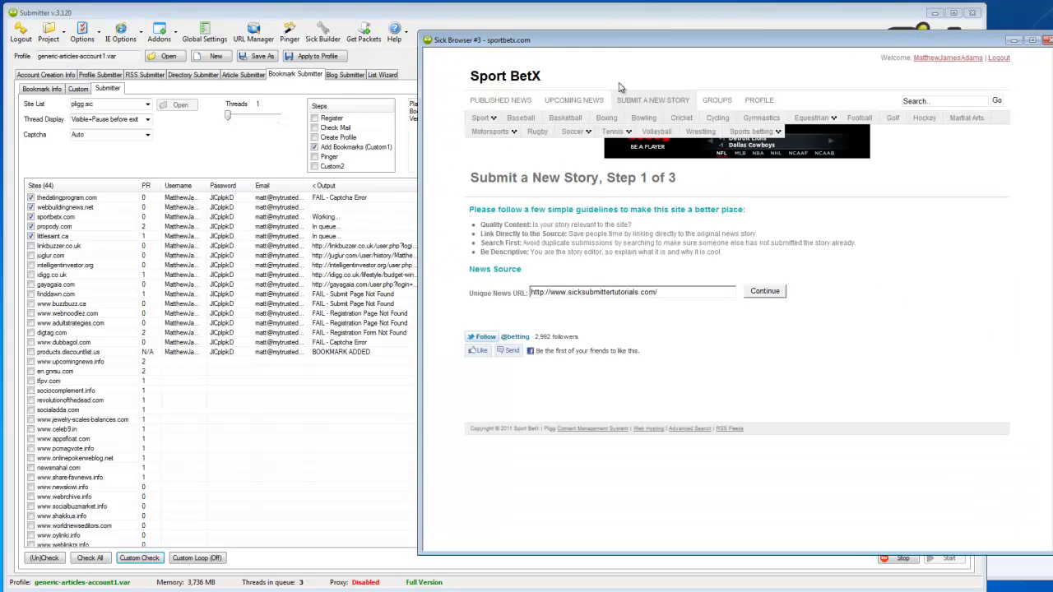
left_click_drag(576, 49, 369, 28)
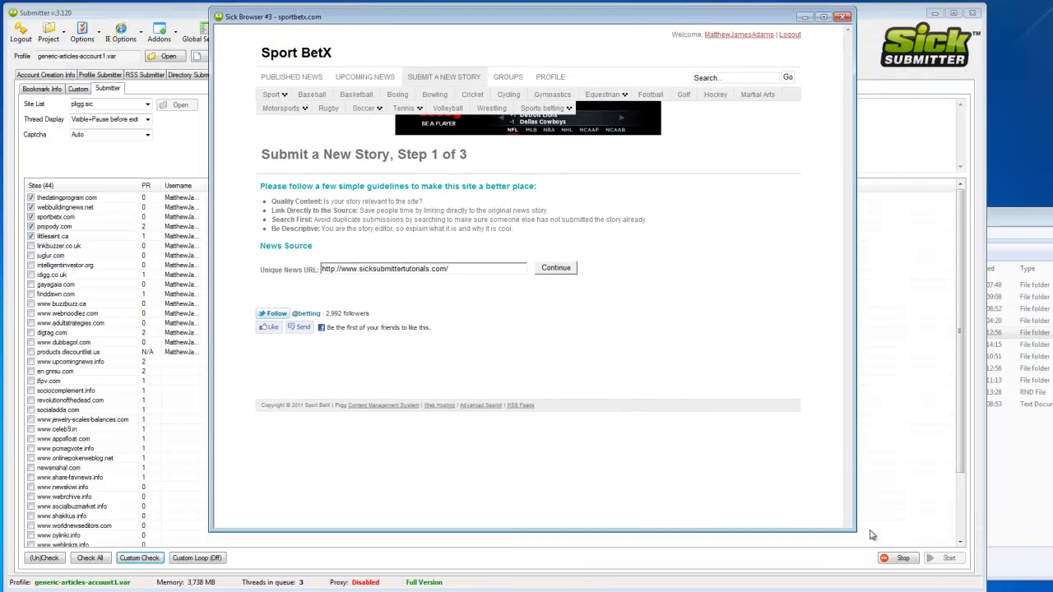
left_click_drag(856, 532, 925, 574)
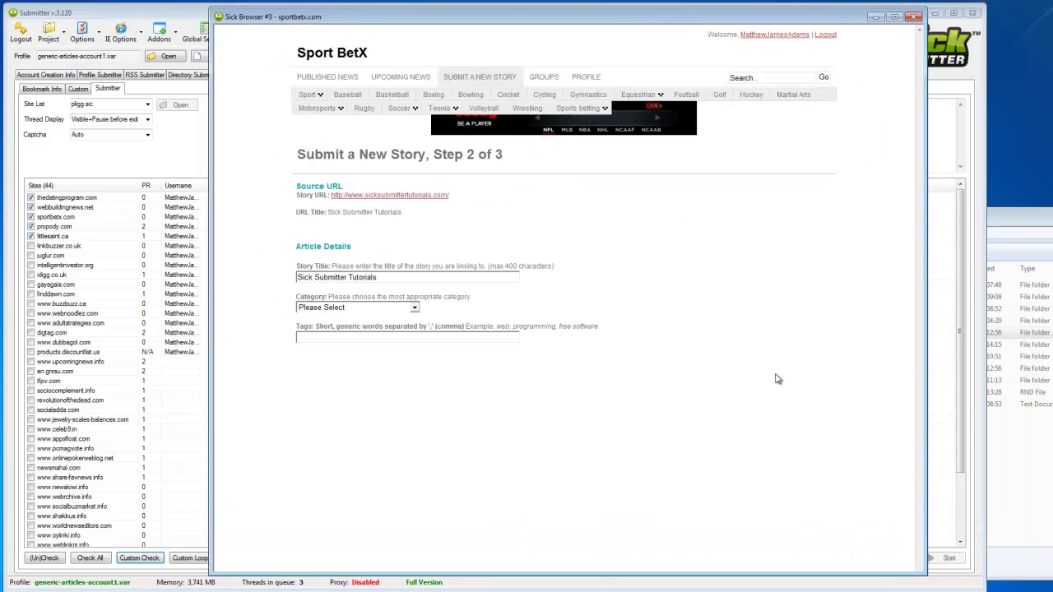
left_click_drag(923, 150, 925, 339)
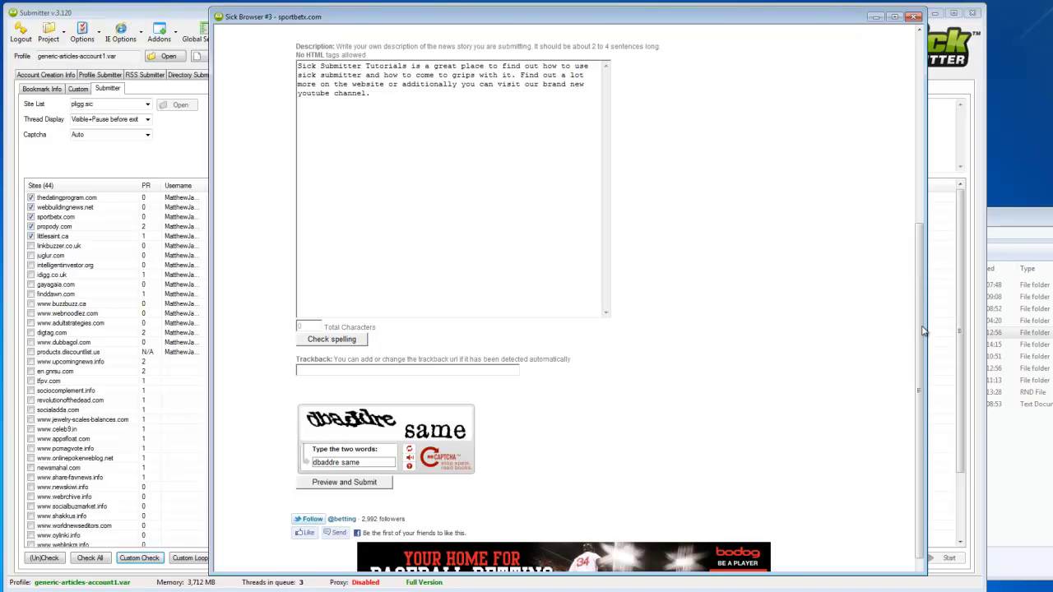
scroll(923, 331, "up", 5)
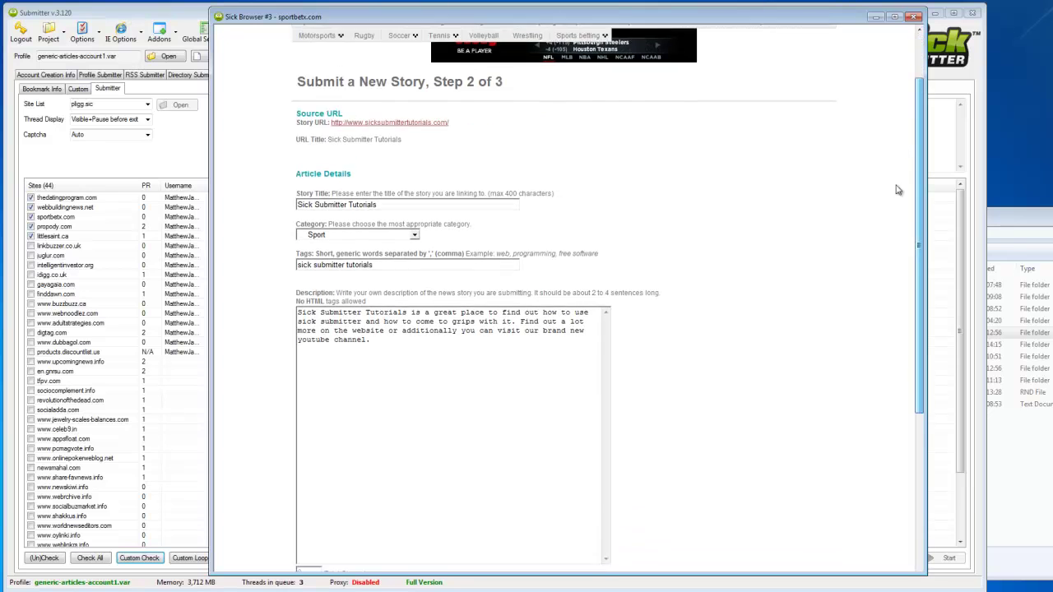
scroll(899, 198, "down", 1)
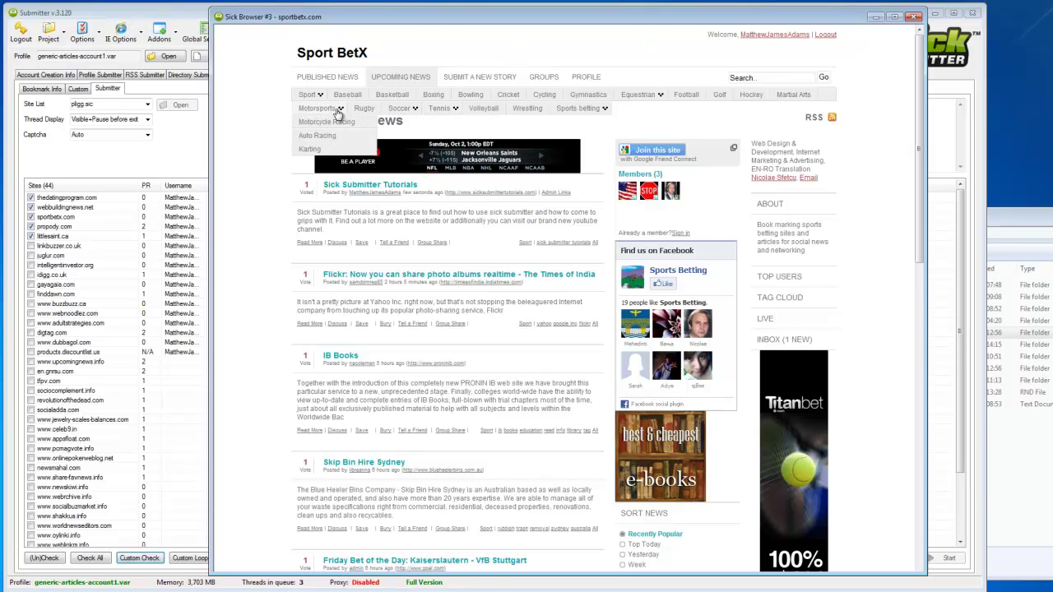
View Sport BetX's Published News, then shift the browser right to reveal the site list
left_click(353, 76)
left_click_drag(409, 24, 521, 24)
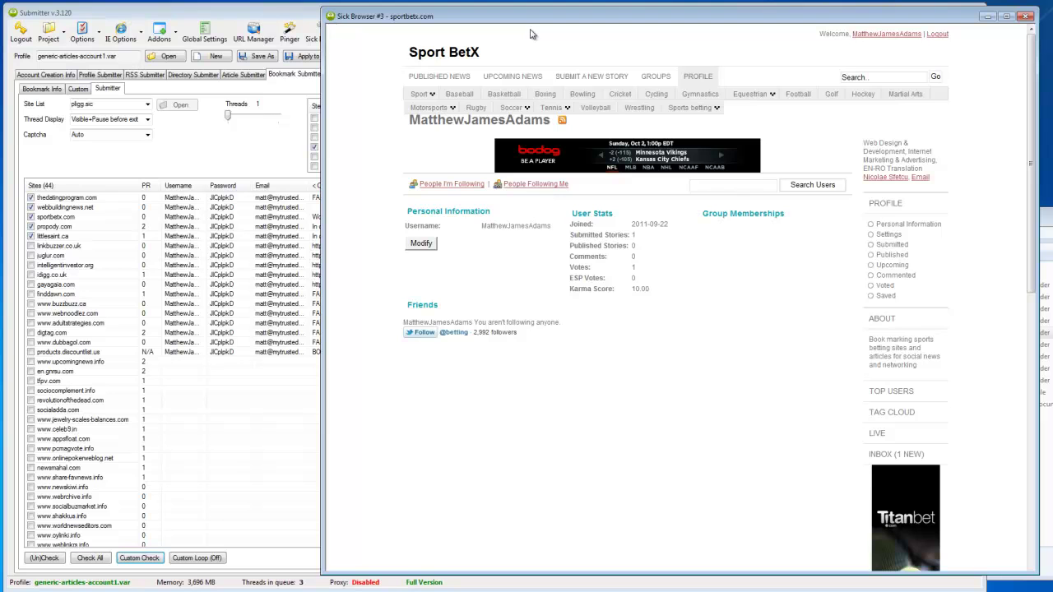
left_click_drag(531, 23, 587, 23)
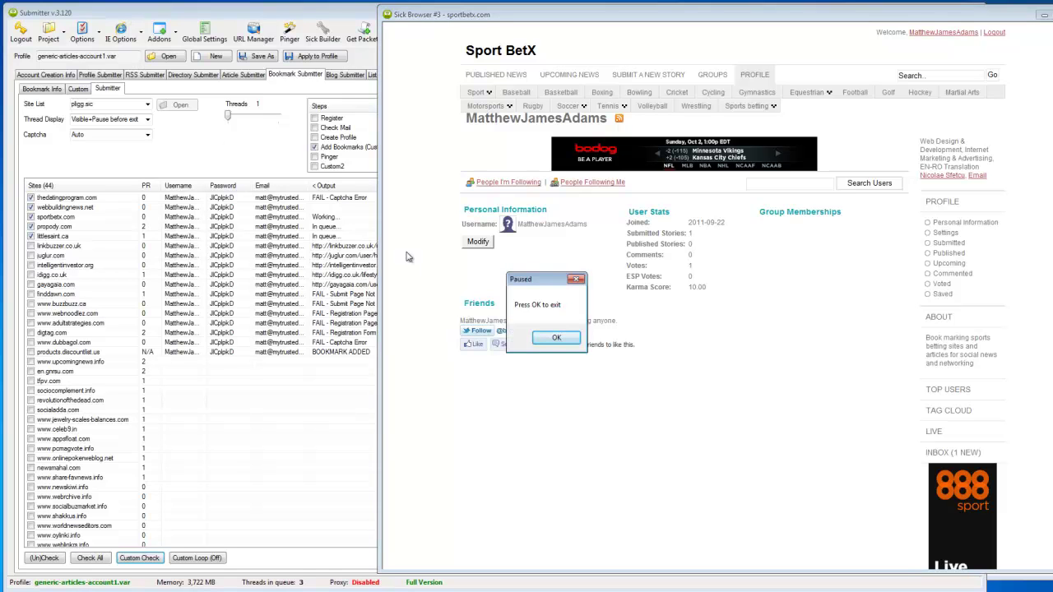
Dismiss the two Paused prompts, then enlarge the propody.com browser and move it to the top
left_click(557, 342)
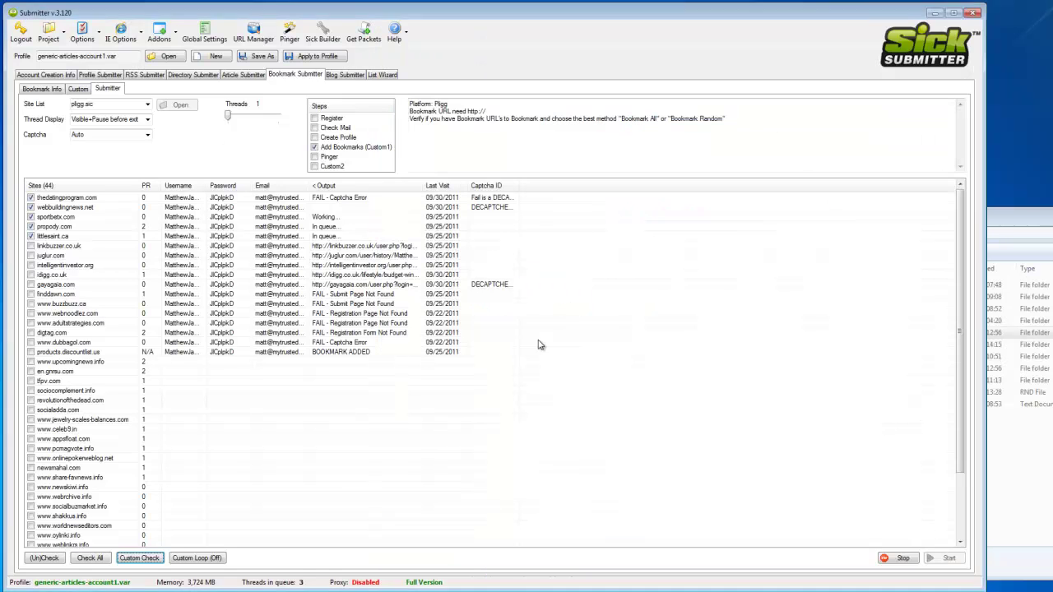
left_click(553, 339)
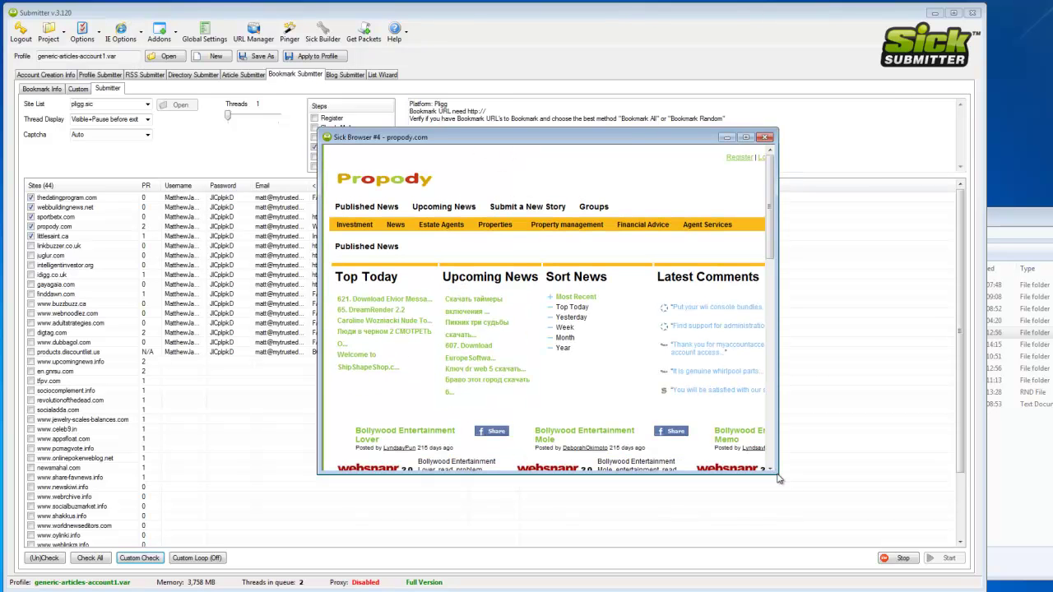
left_click_drag(775, 480, 973, 566)
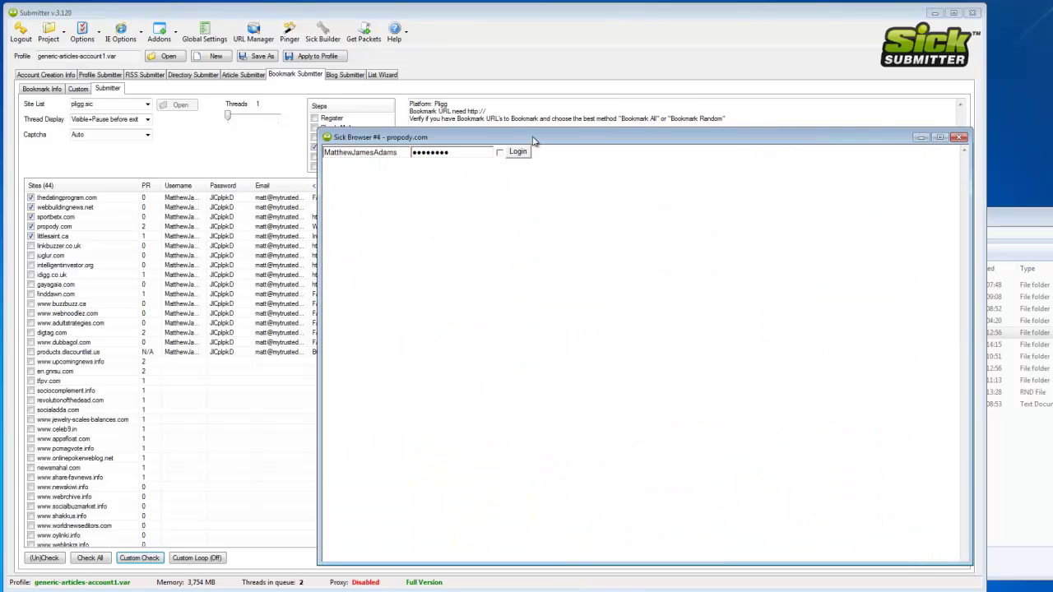
left_click_drag(532, 137, 496, 27)
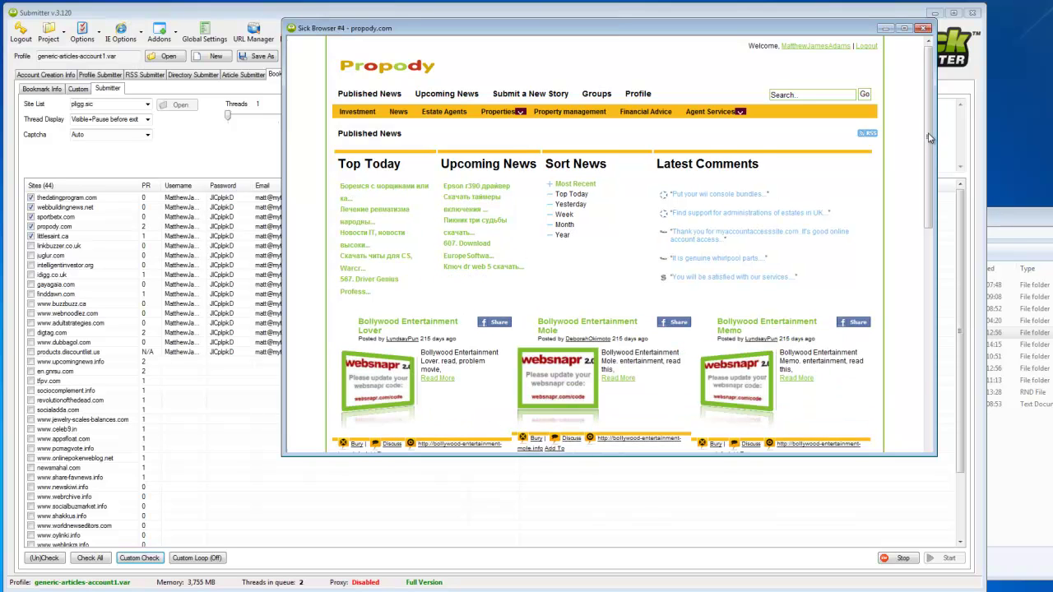
Resize and reposition the propody.com browser to follow the story submission
left_click_drag(931, 197, 929, 295)
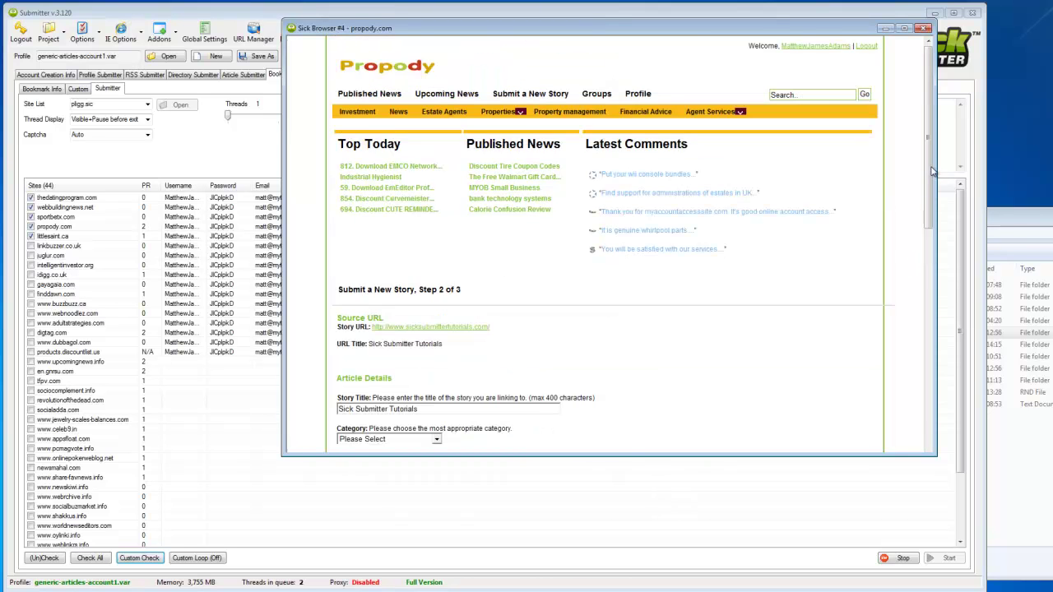
left_click_drag(932, 172, 946, 345)
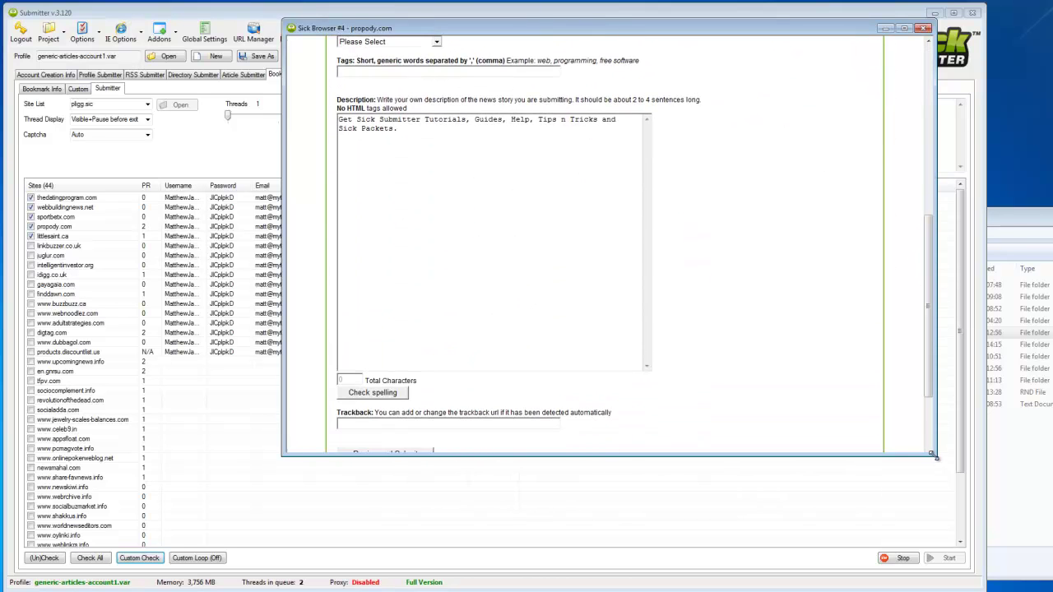
left_click_drag(937, 455, 1035, 527)
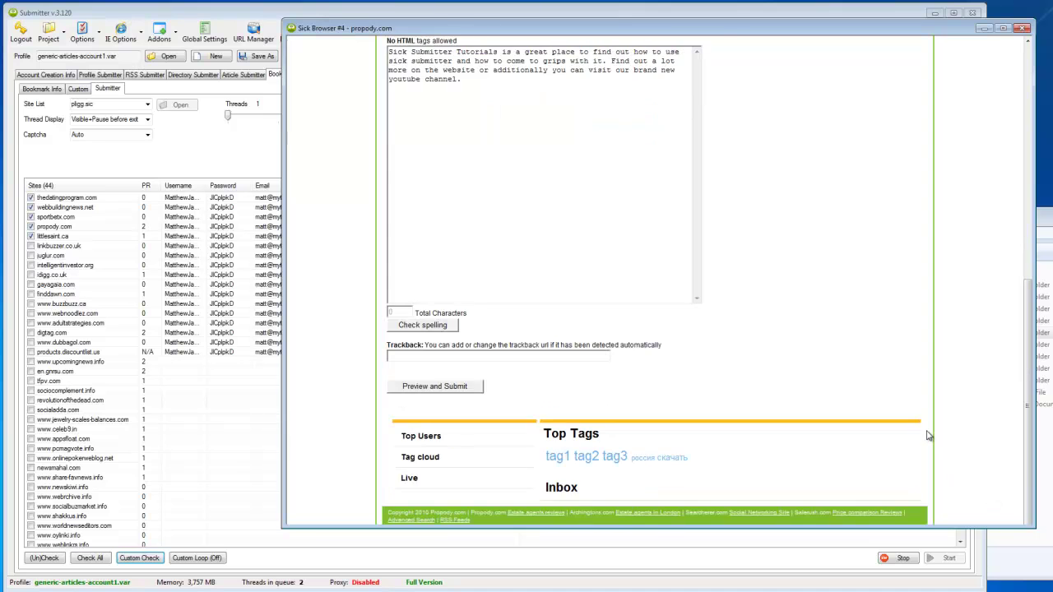
scroll(929, 426, "up", 3)
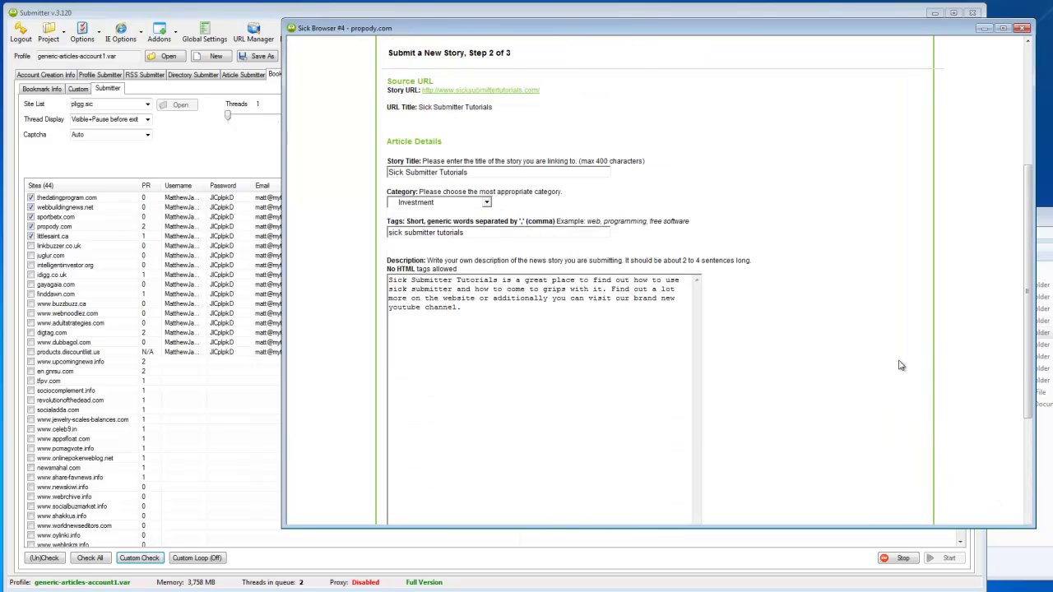
scroll(898, 366, "down", 2)
scroll(744, 428, "down", 2)
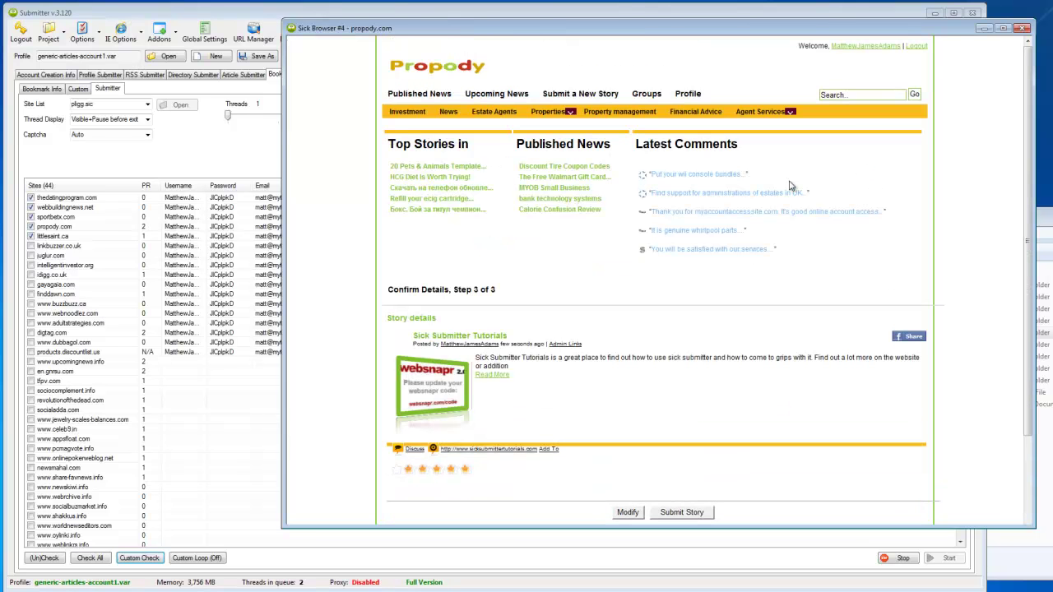
mouse_move(638, 29)
left_mouse_down()
mouse_move(576, 123)
mouse_move(666, 33)
mouse_move(714, 30)
mouse_move(642, 31)
left_mouse_up()
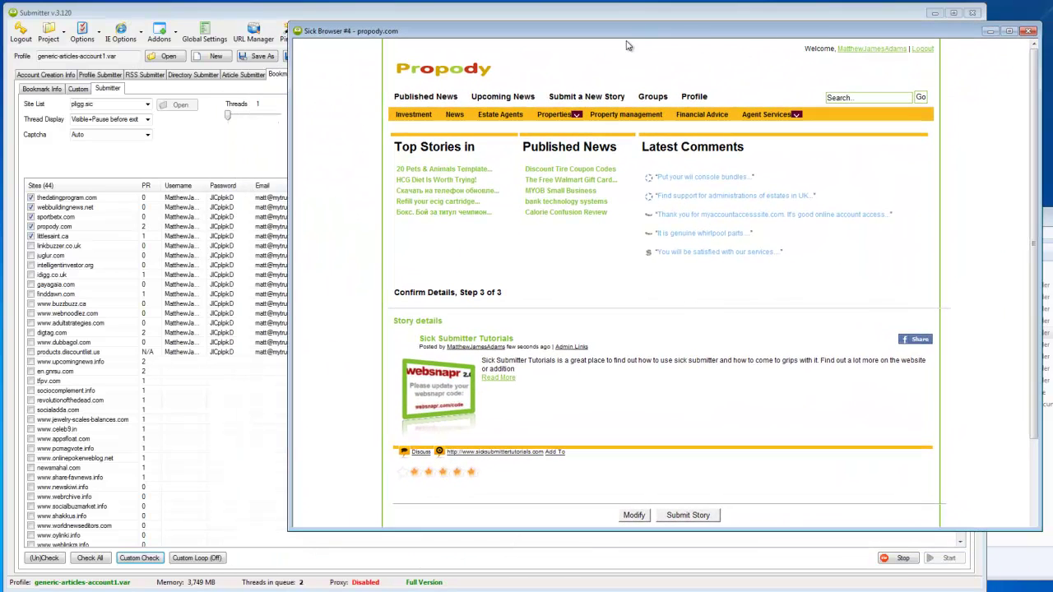
mouse_move(604, 36)
left_mouse_down()
mouse_move(567, 37)
mouse_move(602, 36)
left_mouse_up()
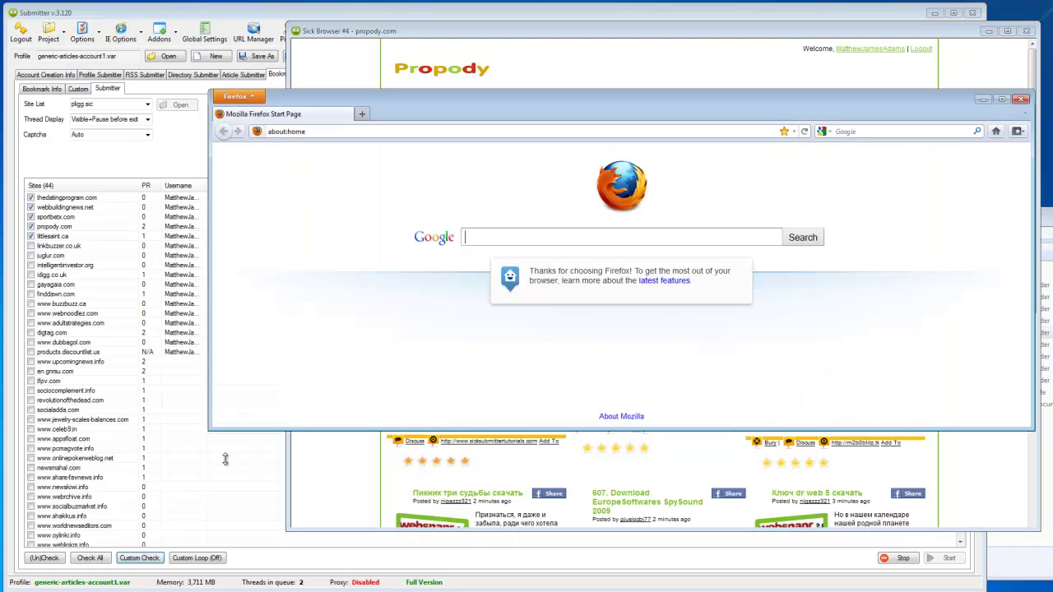
Search for deathbycaptcha and open the Death by Captcha website full height
type("de")
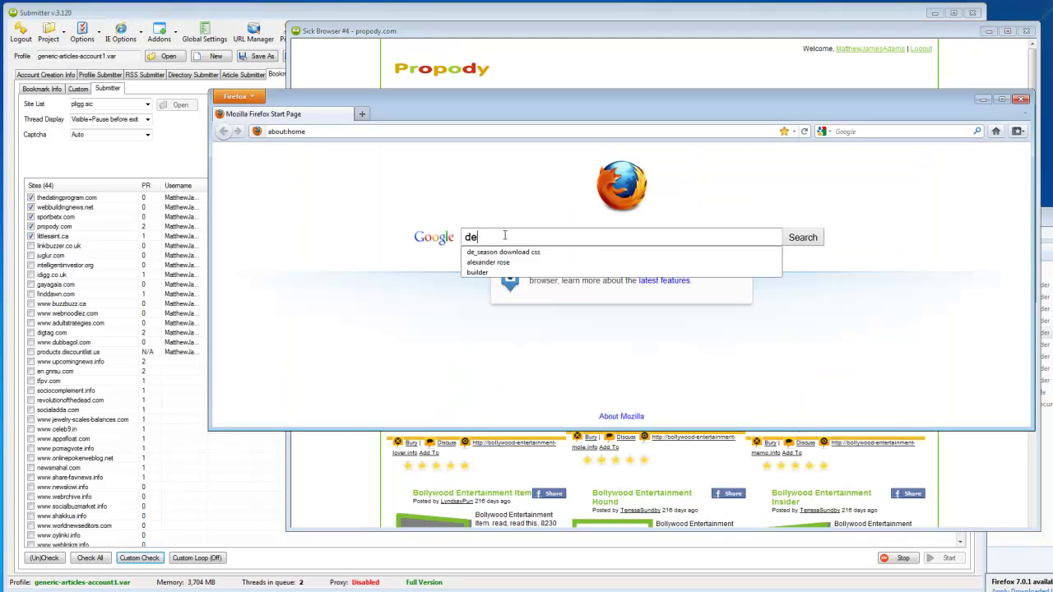
type("athbycap")
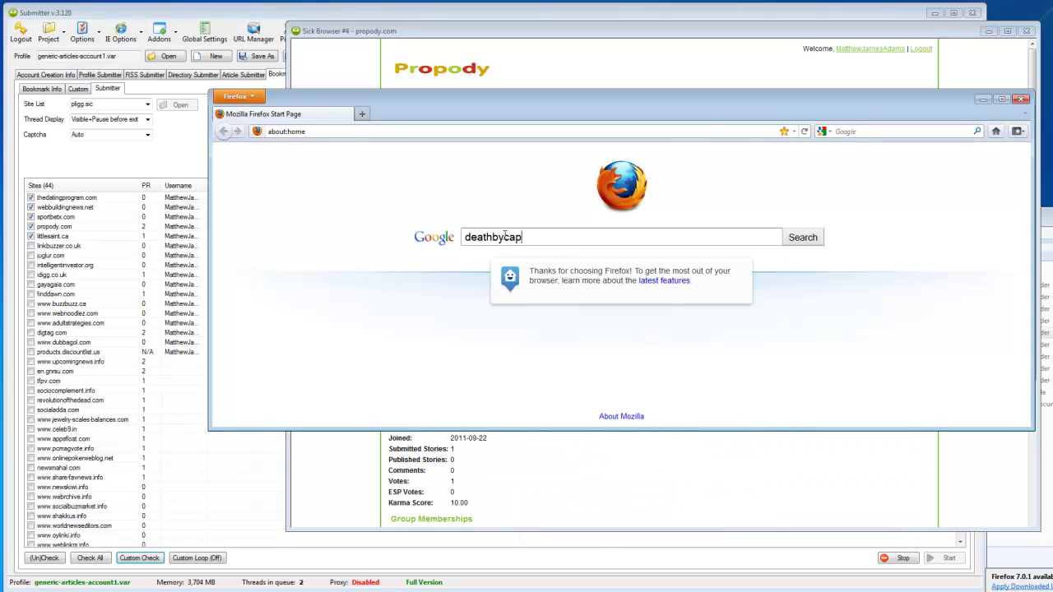
type("tcha")
key("Return")
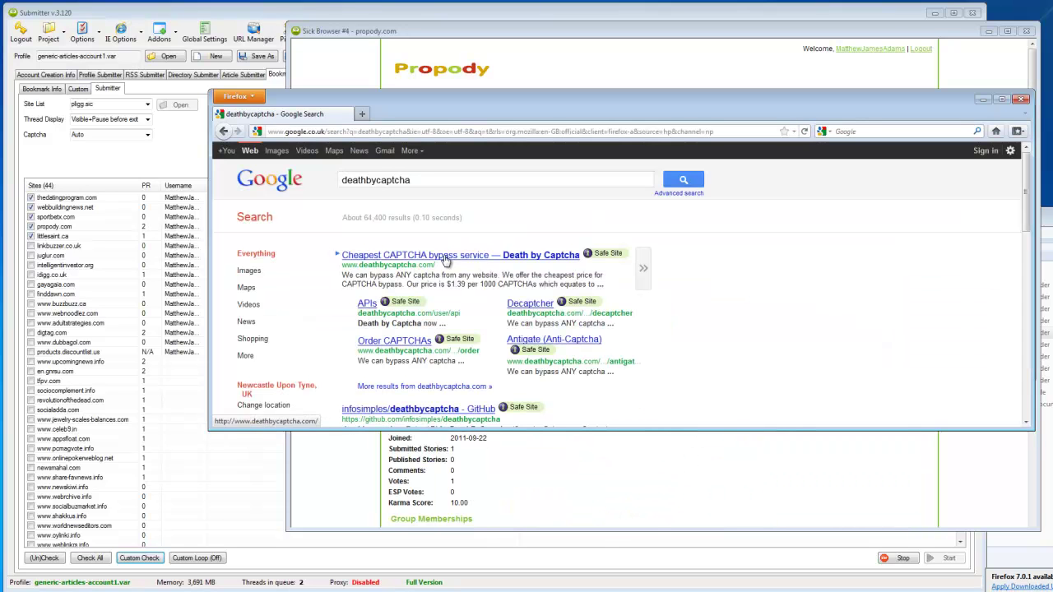
left_click(440, 259)
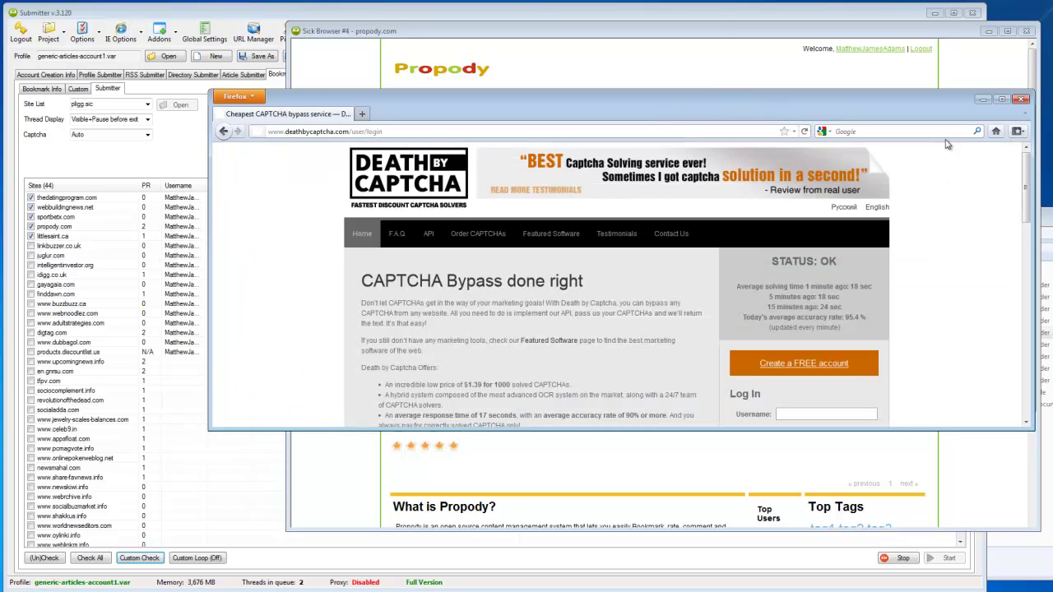
left_click_drag(953, 92, 954, 2)
Highlight the STATUS: OK service status, then minimise the browser
left_click_drag(838, 173, 771, 173)
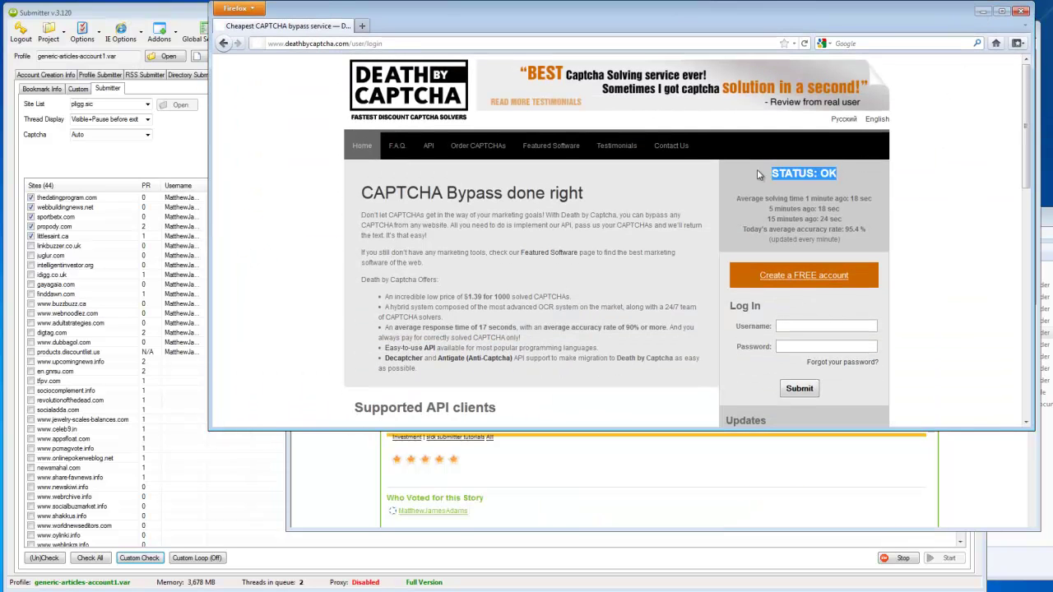
left_click_drag(838, 173, 770, 172)
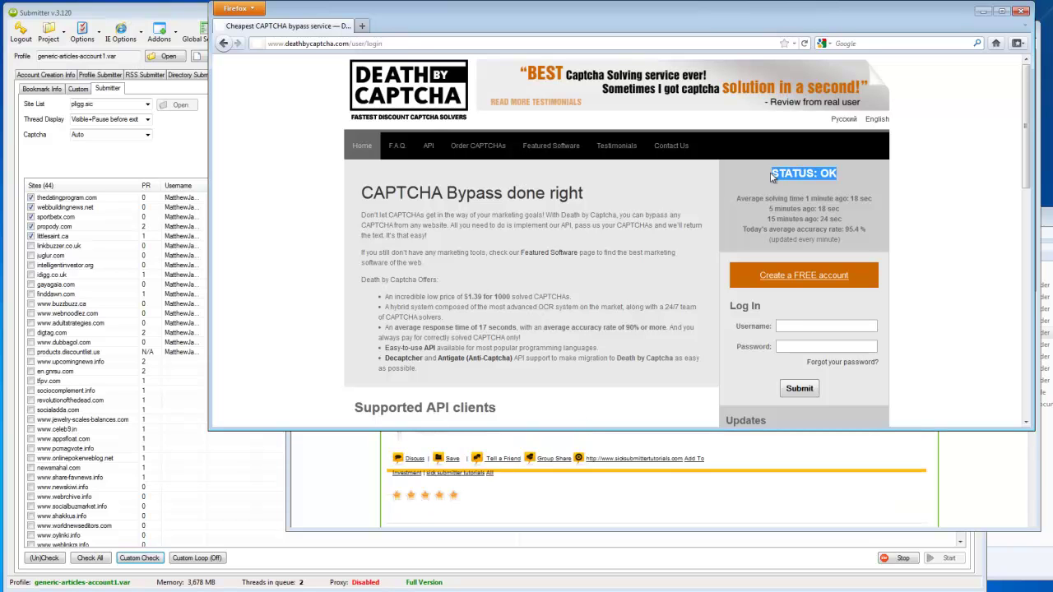
left_click(866, 181)
scroll(831, 209, "down", 2)
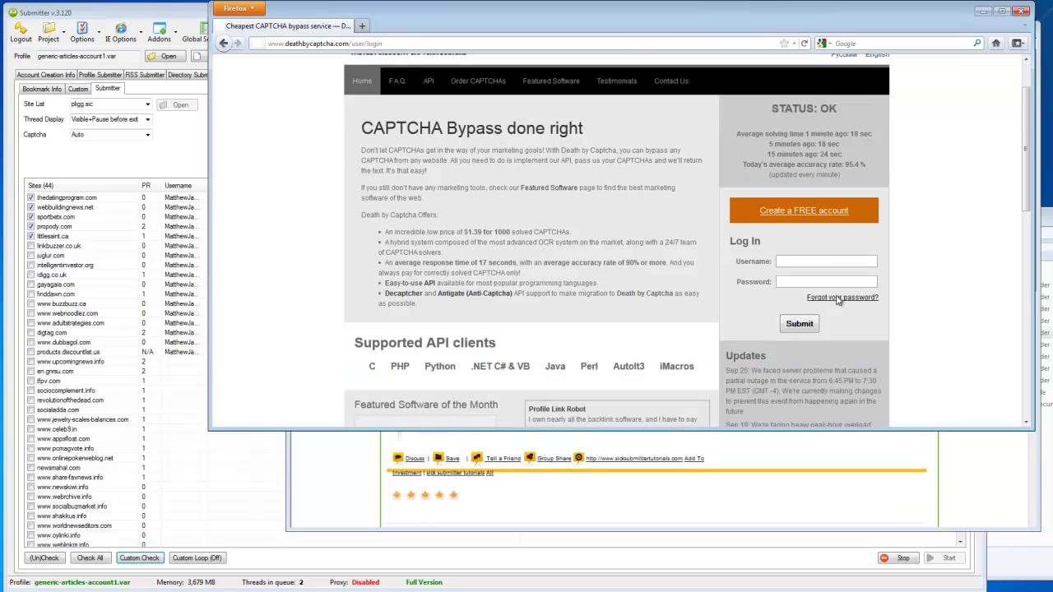
scroll(737, 199, "up", 3)
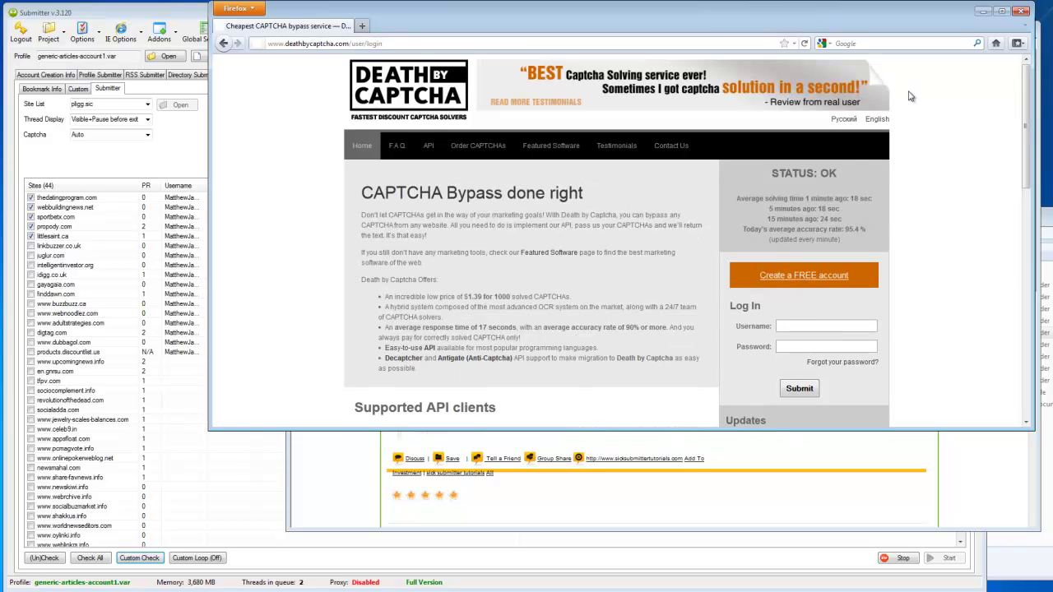
left_click(982, 12)
Dismiss both Paused prompts and the Java notice, then minimise Firefox
left_click(556, 342)
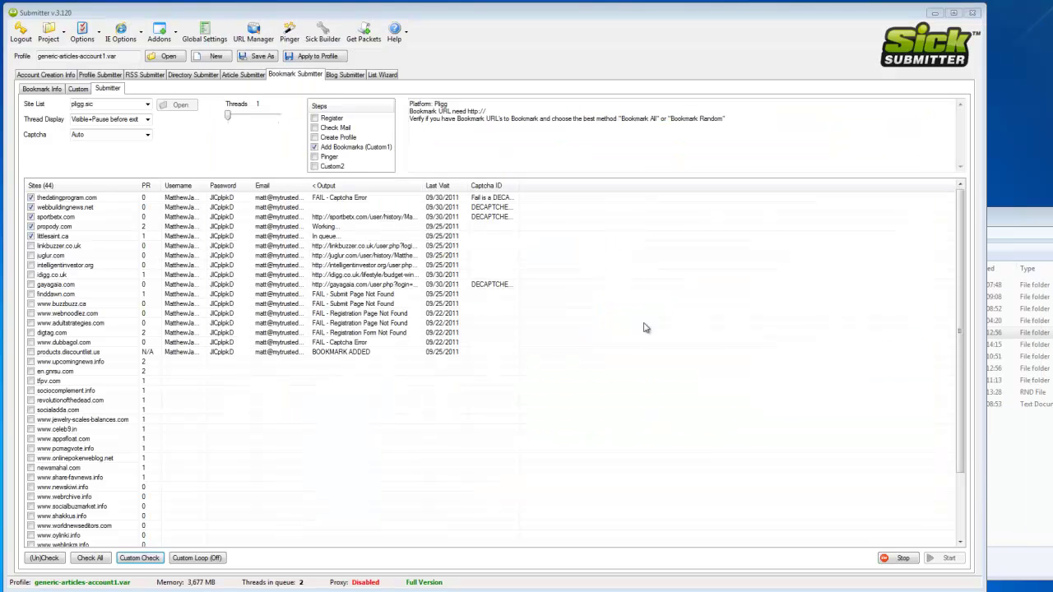
left_click(555, 338)
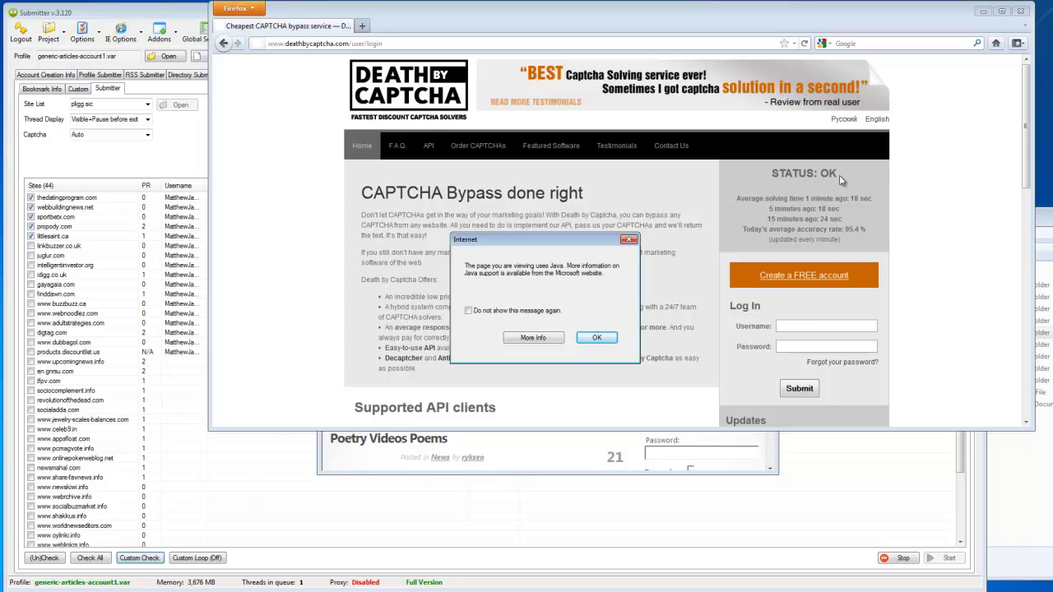
left_click(598, 337)
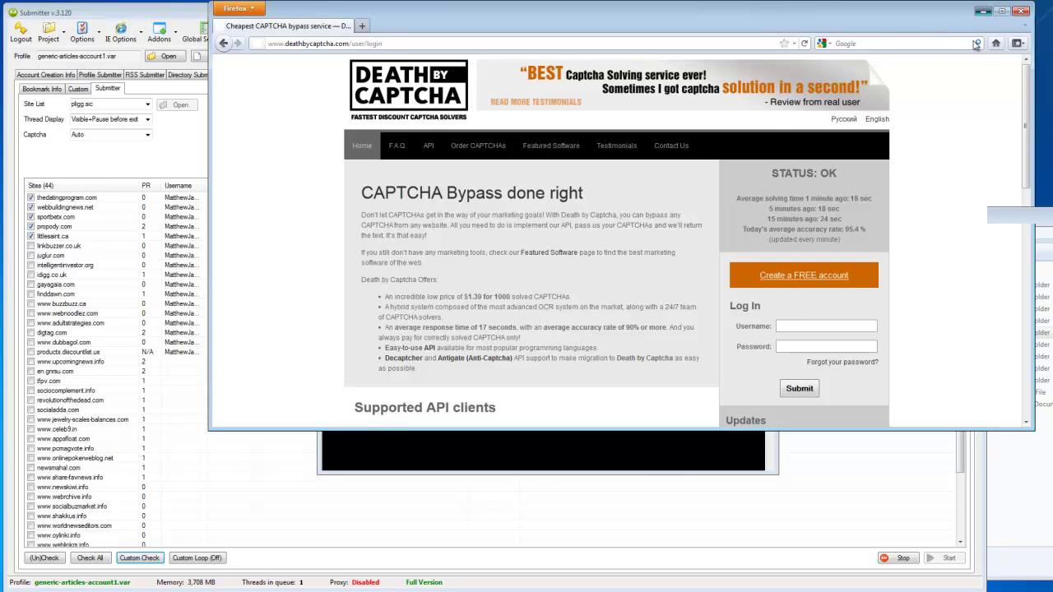
left_click(983, 11)
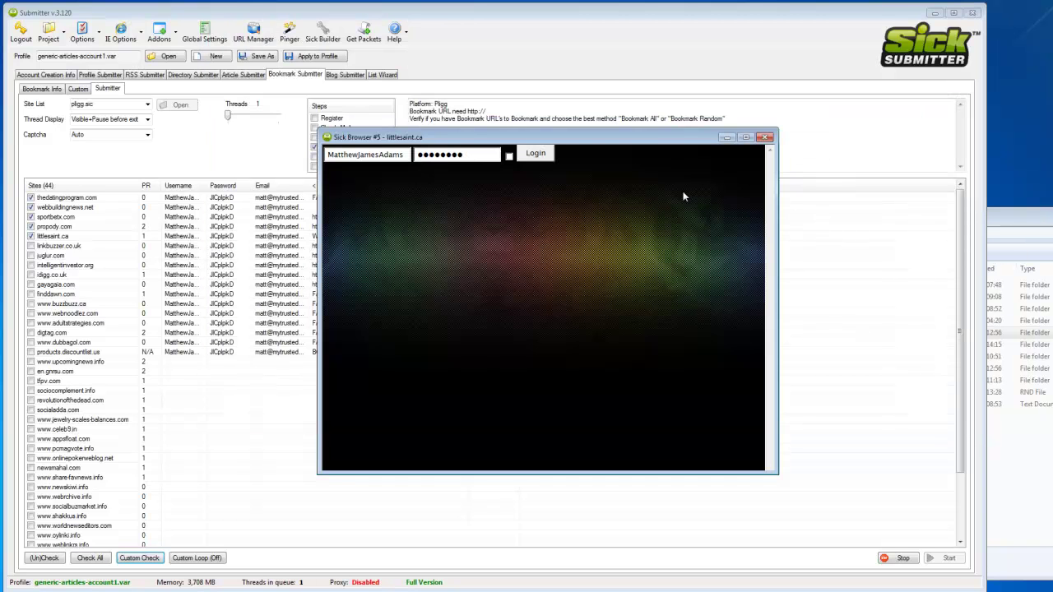
In Global Settings' Captcha section, give Death By Captcha 1st Option and Decaptcher 2nd Option priority
left_click(212, 35)
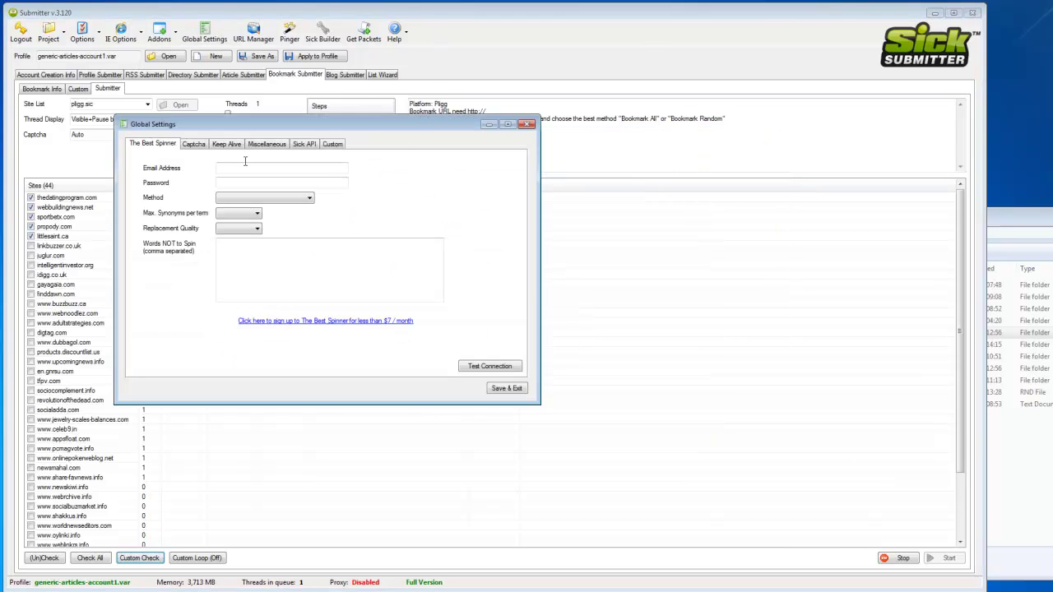
left_click(266, 145)
left_click(201, 145)
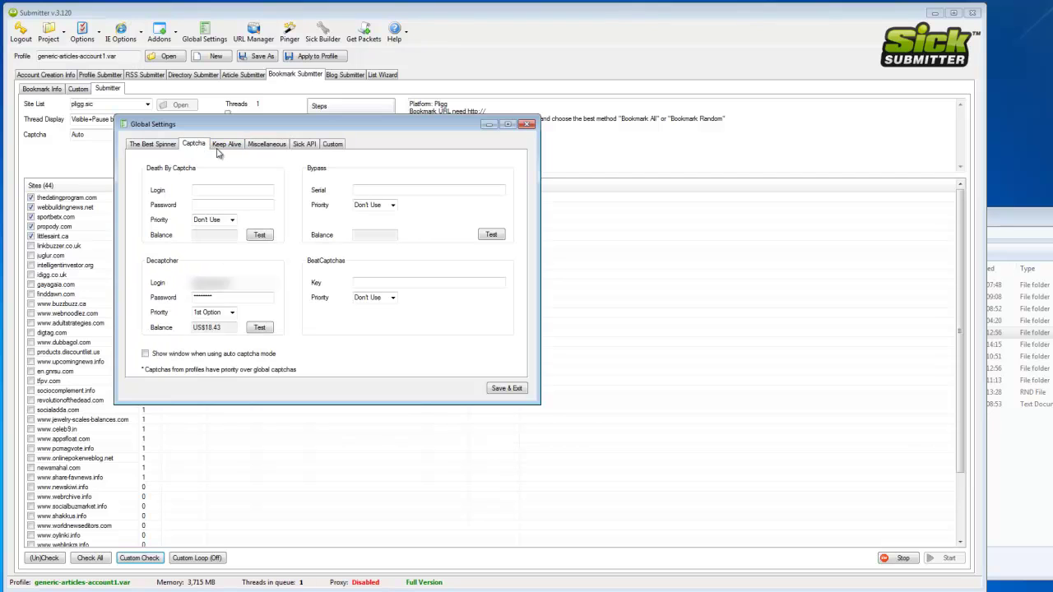
left_click(232, 220)
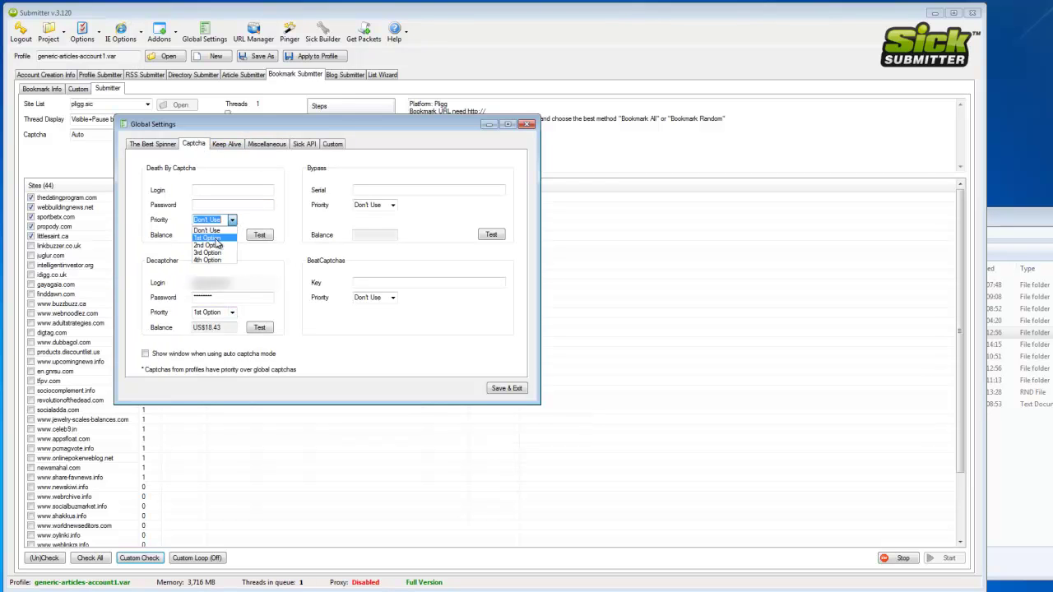
left_click(304, 297)
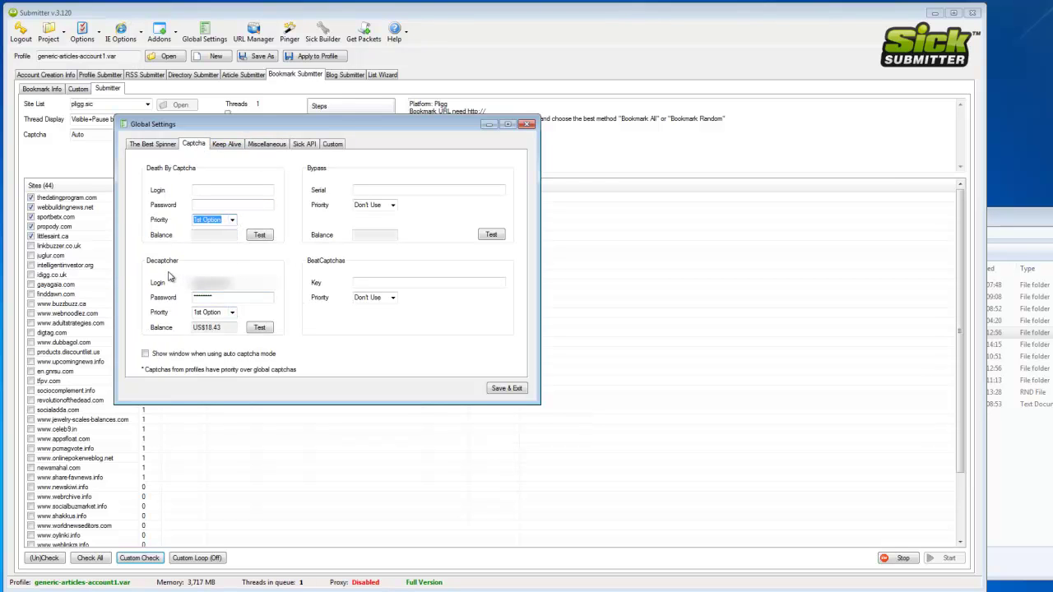
left_click(233, 312)
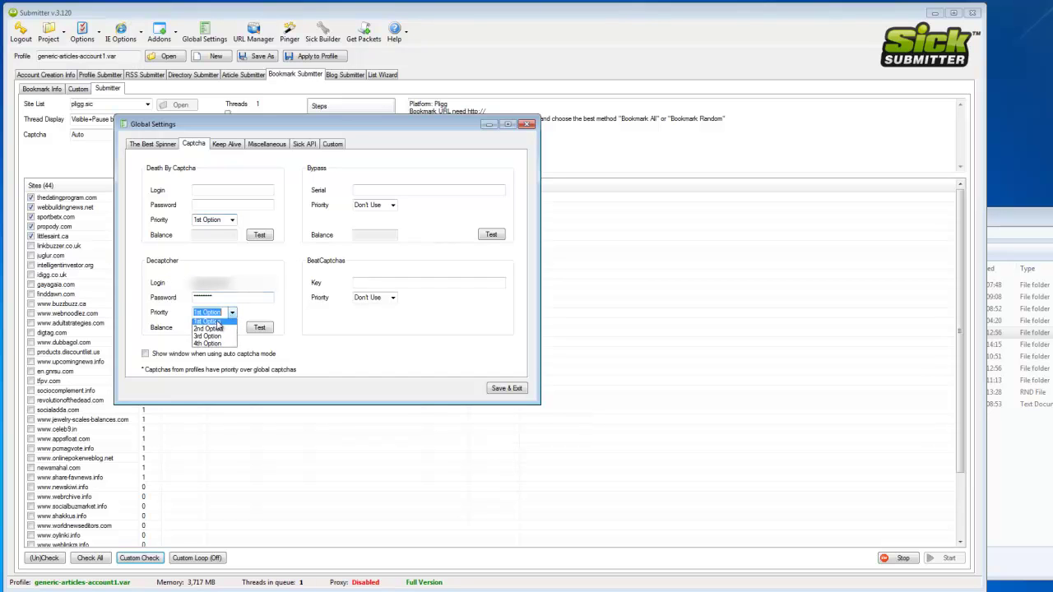
left_click(212, 338)
Keep Death By Captcha at 1st Option and Bypass at Don't Use, then close Global Settings
left_click(233, 219)
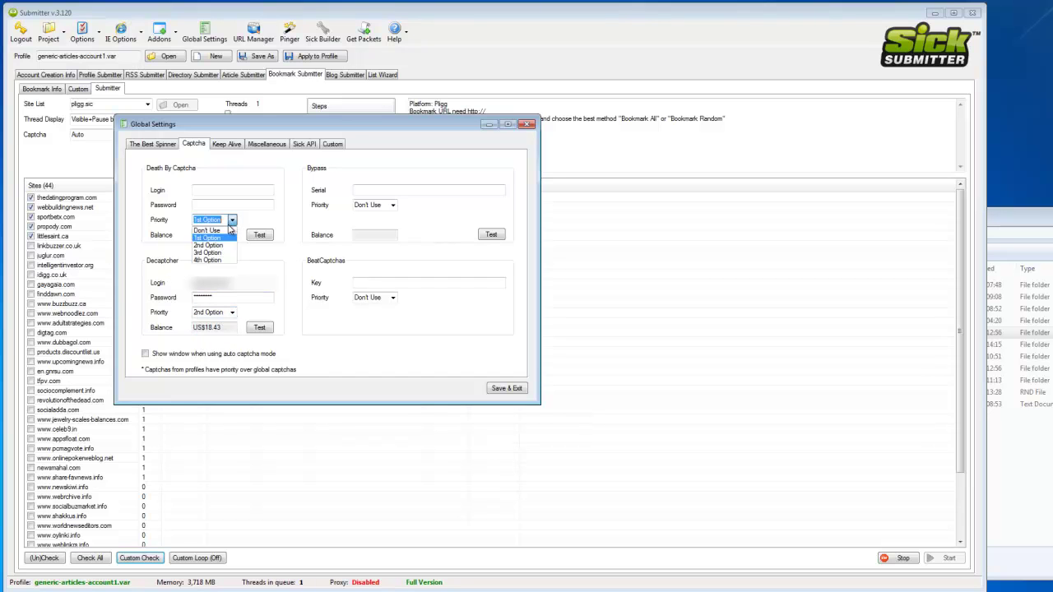
left_click(231, 222)
left_click(207, 193)
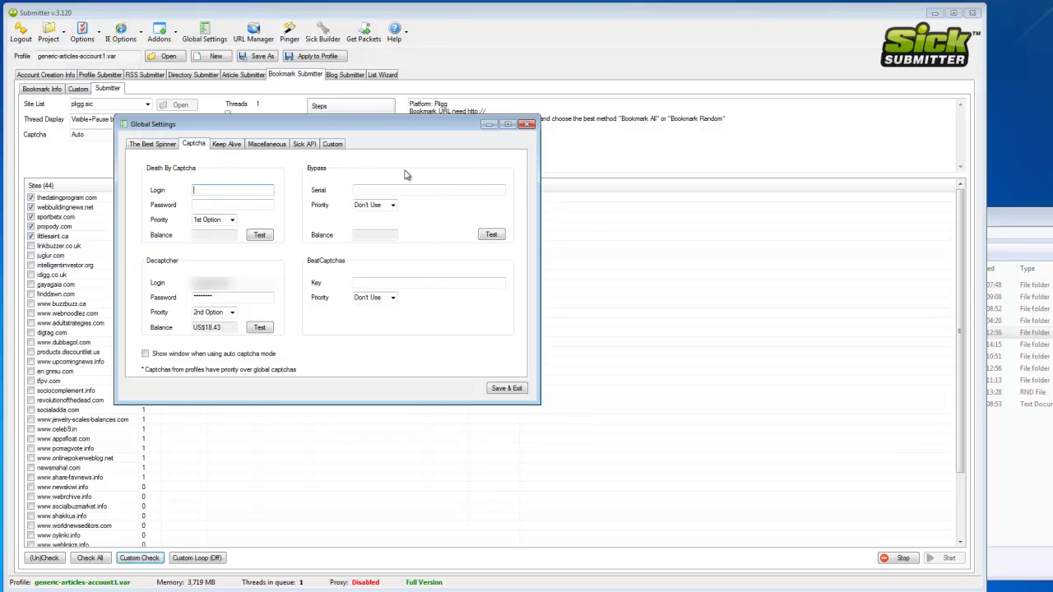
left_click(393, 206)
left_click(458, 206)
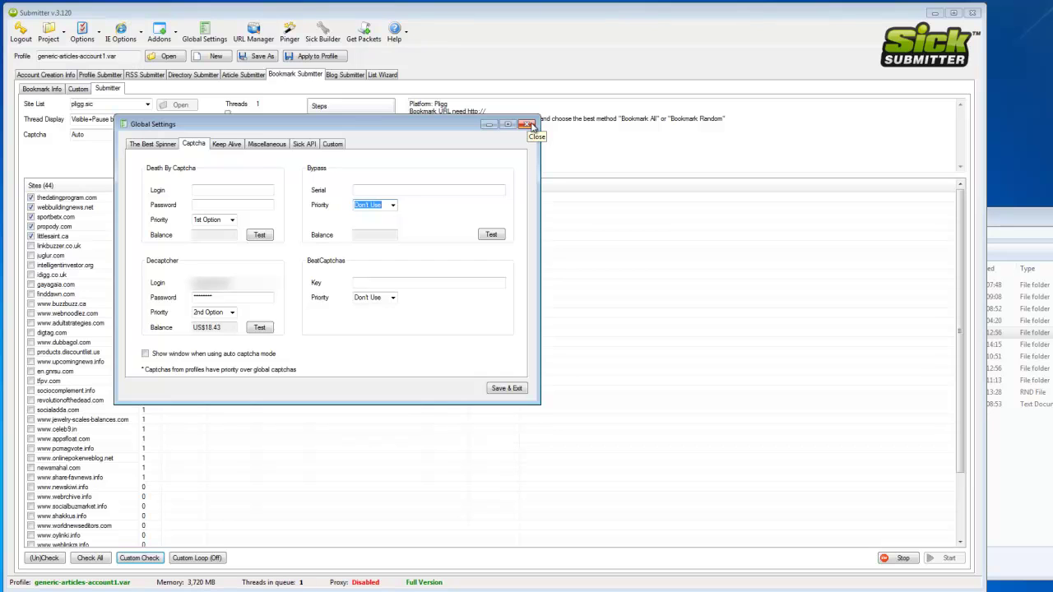
left_click(528, 125)
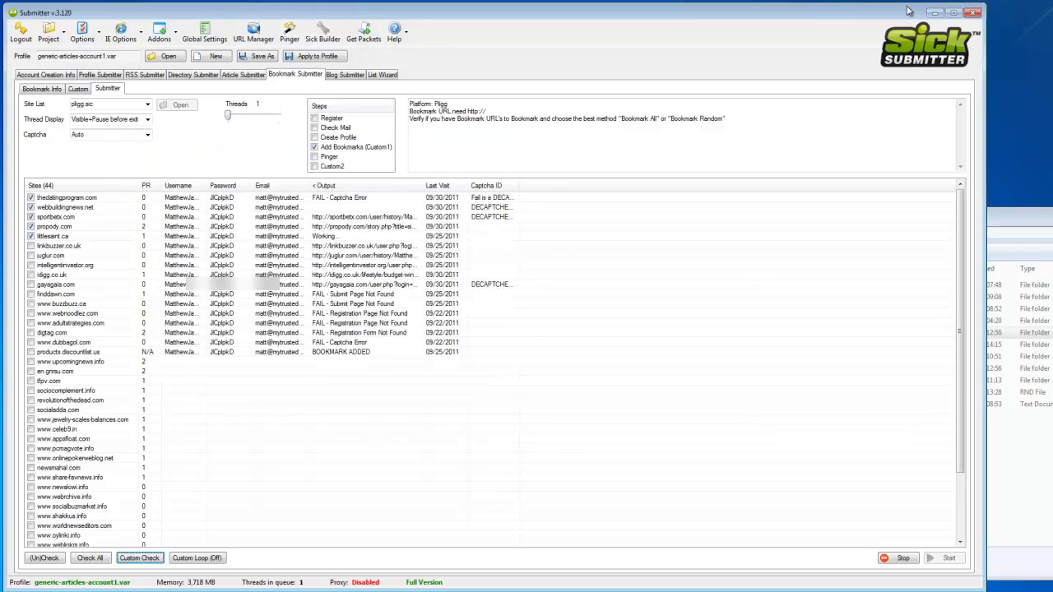
Narrow the window, dismiss the Paused and finished dialogs, and show the Account Creation Info tab
left_click_drag(988, 13, 770, 16)
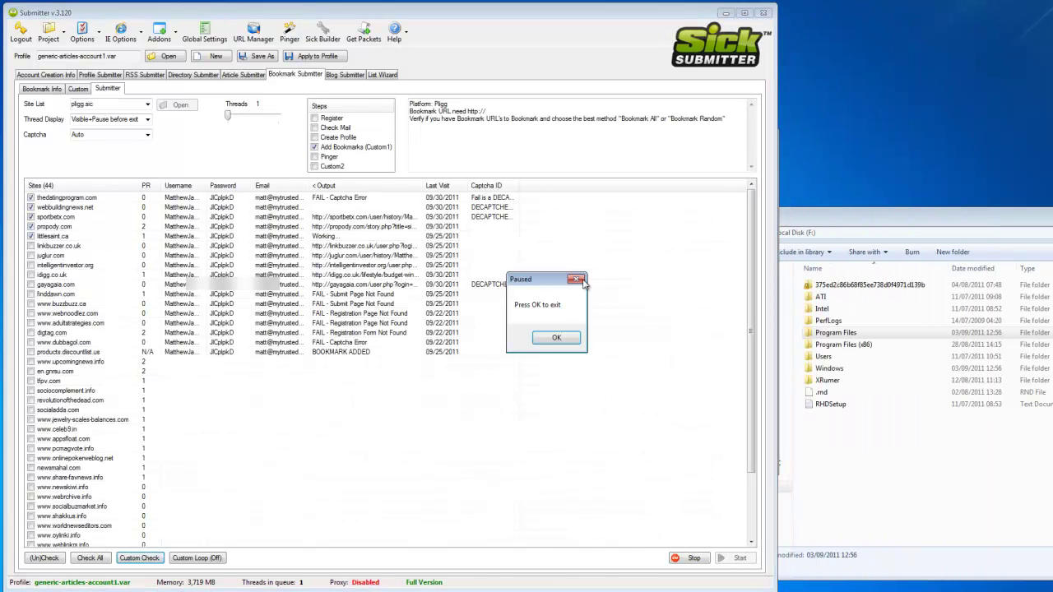
left_click(554, 339)
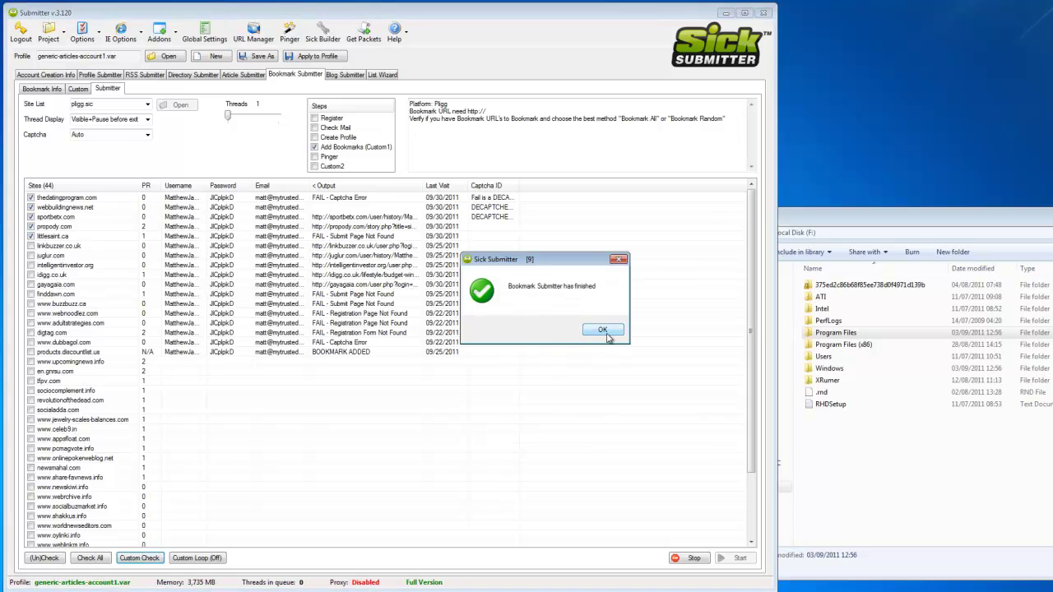
left_click(606, 336)
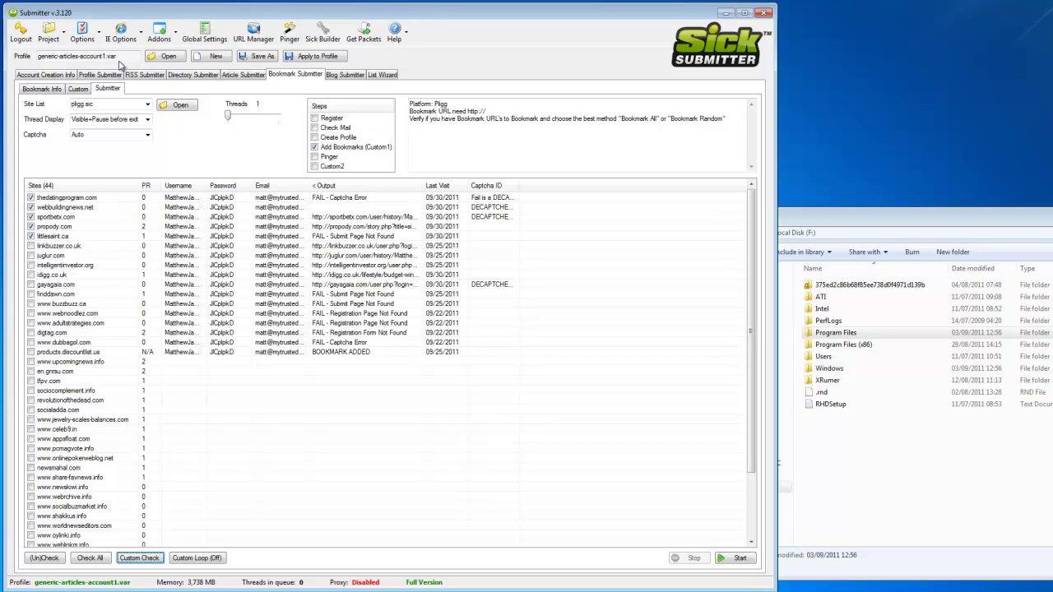
left_click(313, 108)
left_click(51, 74)
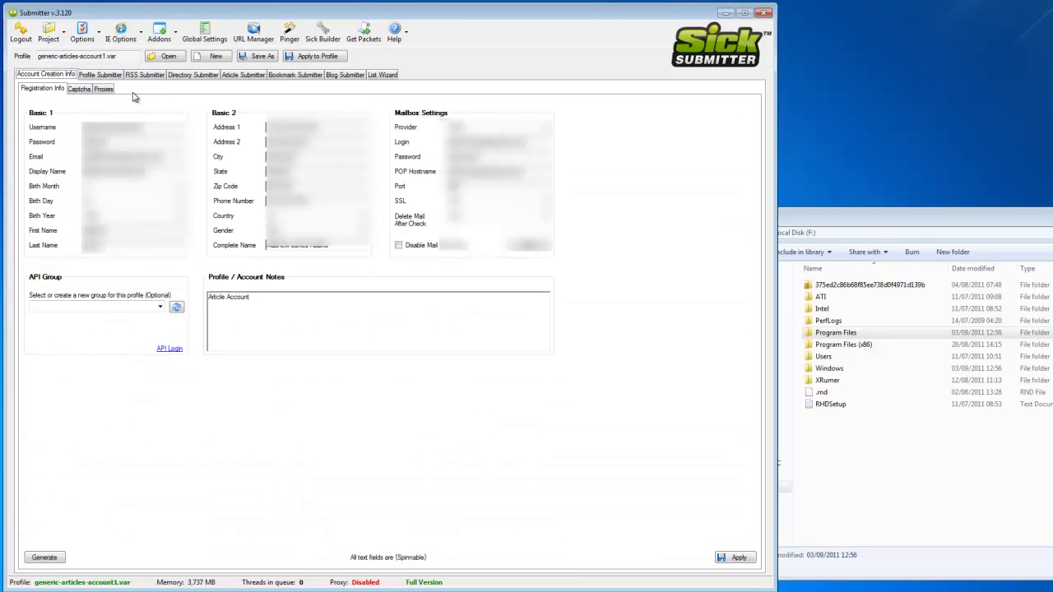
Set Use Proxies to No in the profile's Proxies sub-tab
left_click(105, 89)
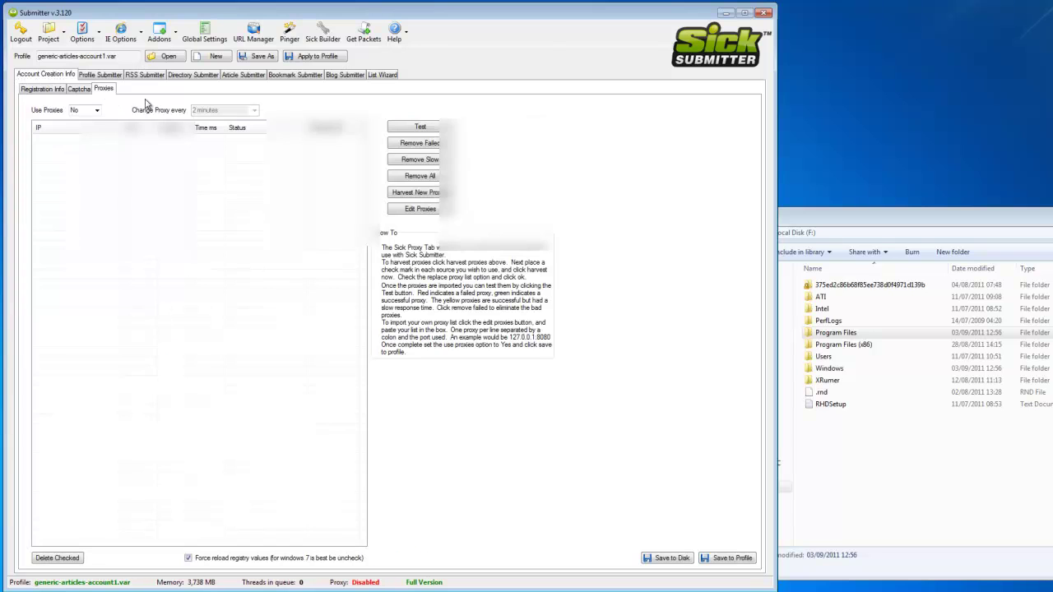
left_click(96, 111)
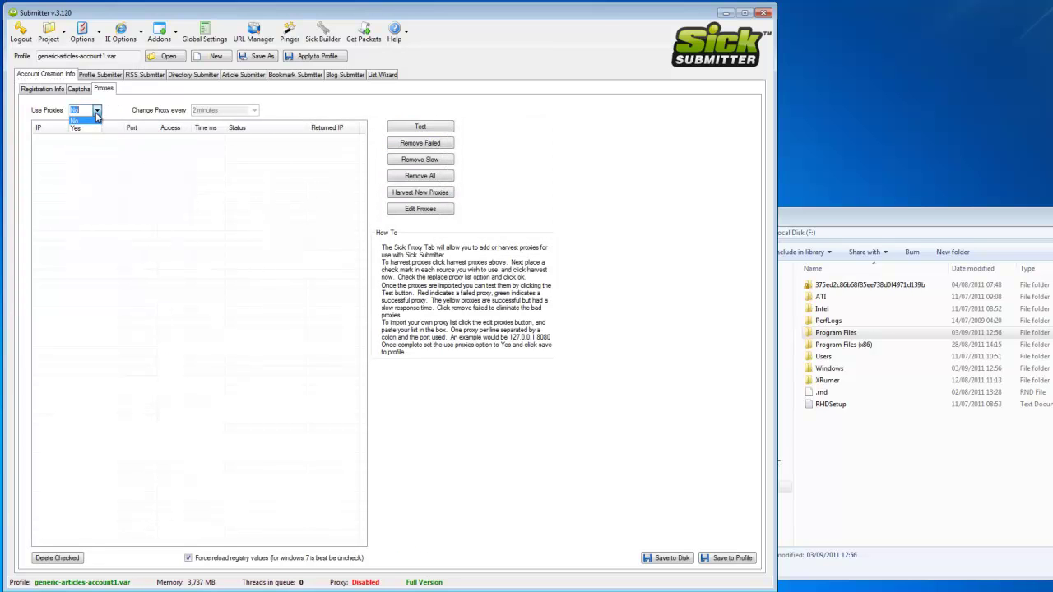
left_click(82, 126)
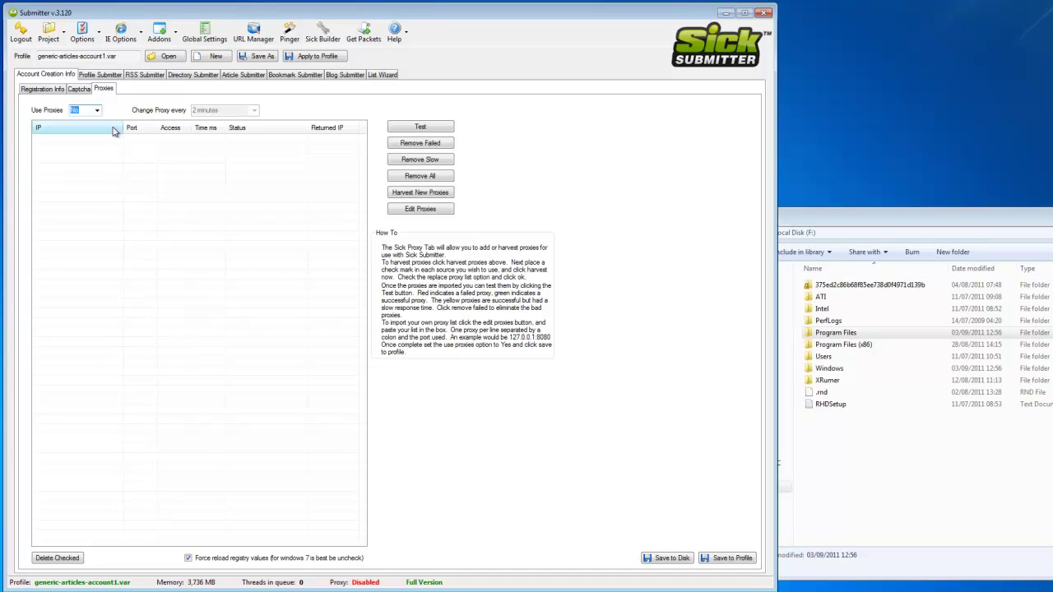
Return to the Bookmark Submitter site list and resize the window to full height
left_click(298, 76)
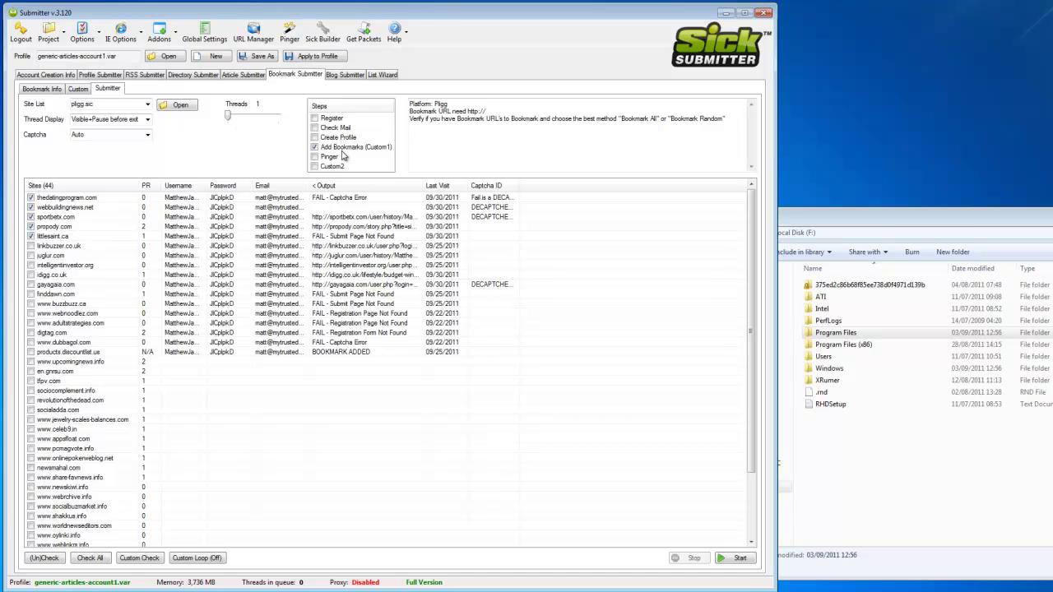
double_click(244, 7)
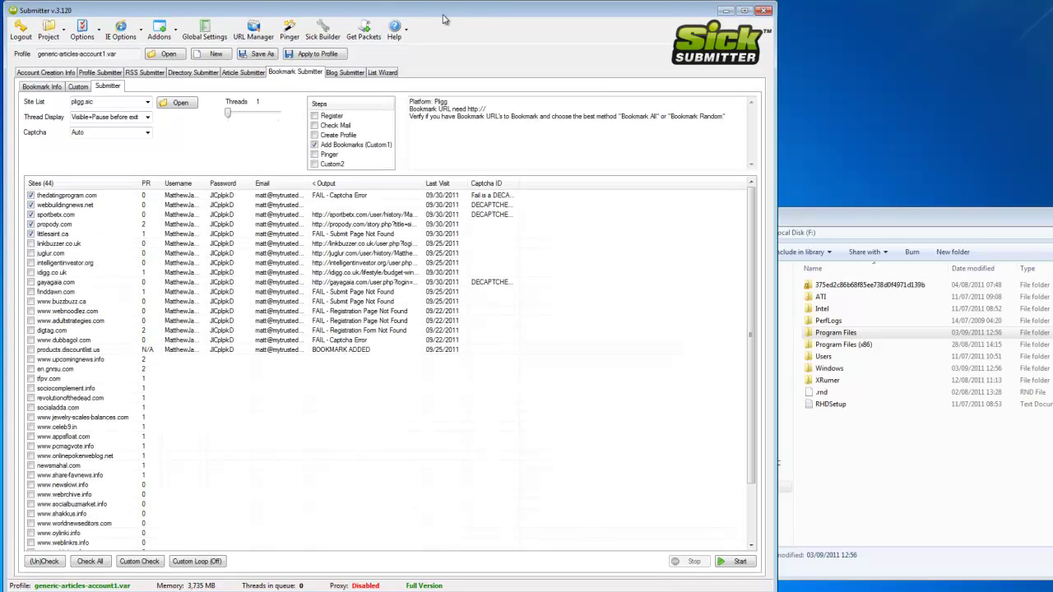
left_click_drag(443, 19, 439, 18)
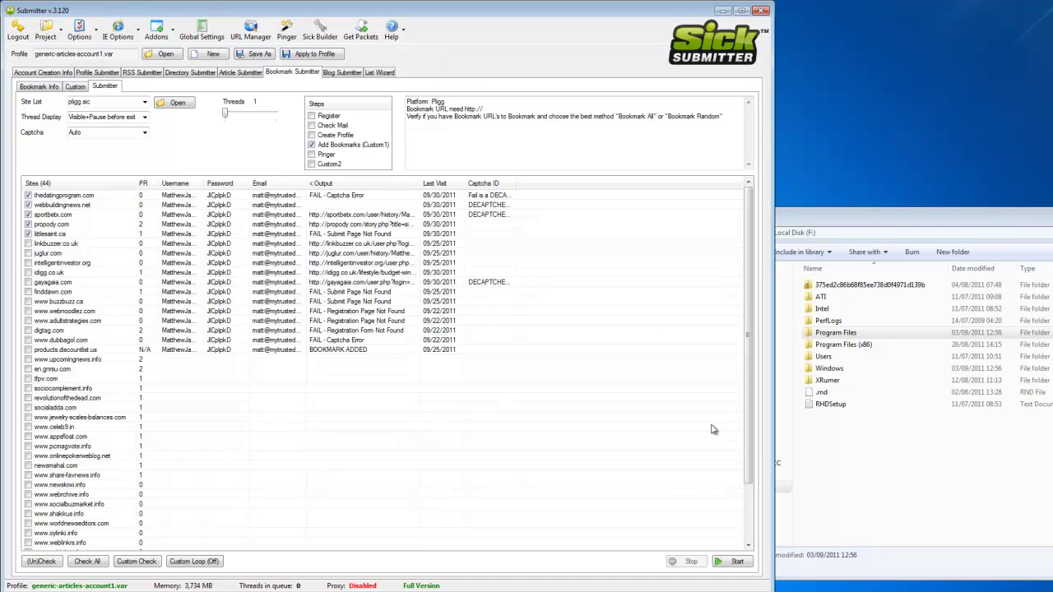